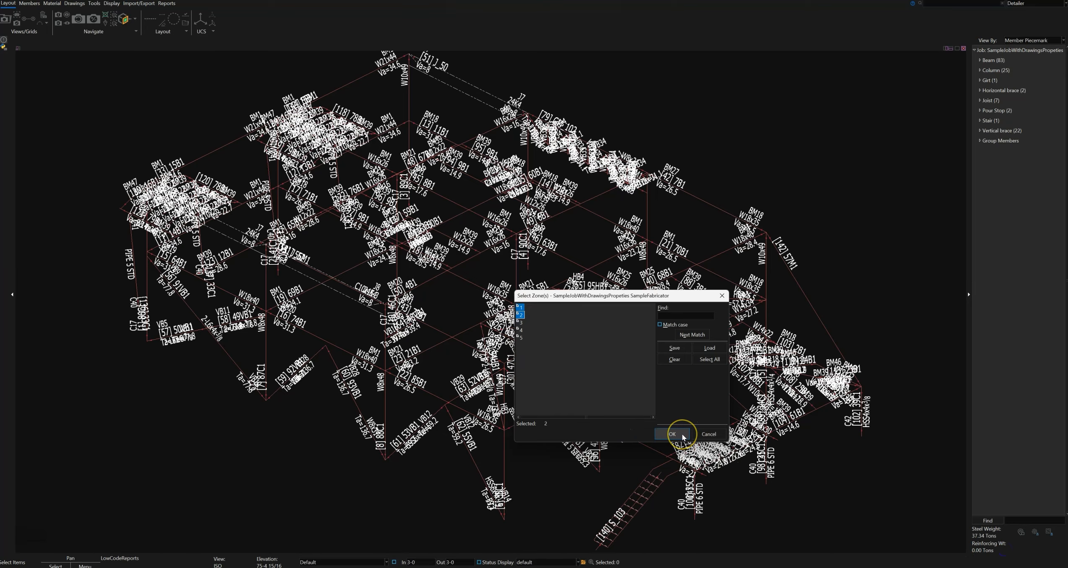
- Generate the report for the two selected zones and review its piecemark, approval status and detail complete rows
{"action": "left_click", "coordinate": [683, 435]}
{"action": "left_click", "coordinate": [641, 431]}
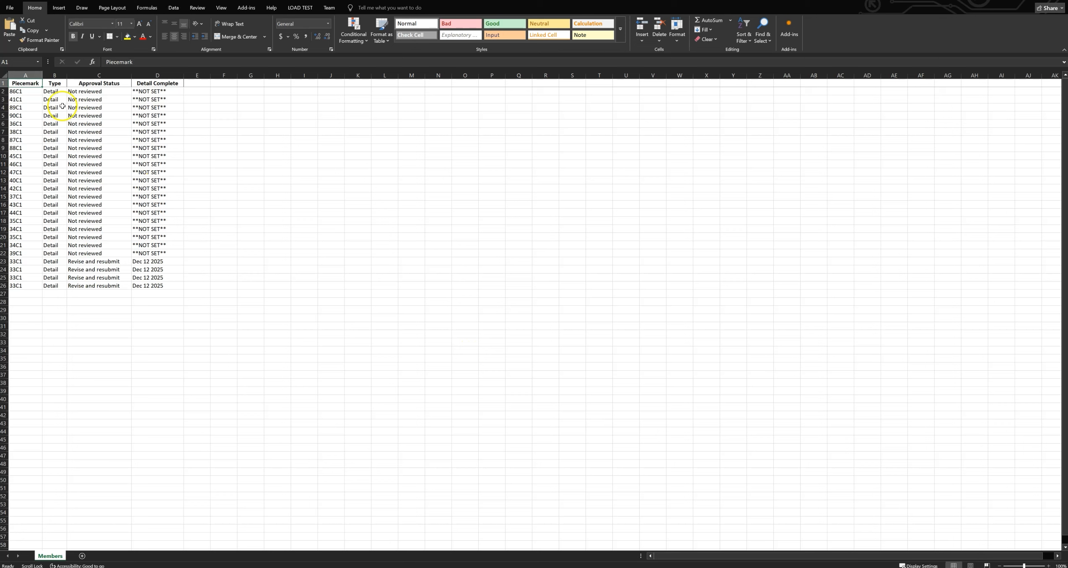
{"action": "left_click_drag", "start_coordinate": [21, 92], "coordinate": [151, 284]}
{"action": "left_click", "coordinate": [1058, 1]}
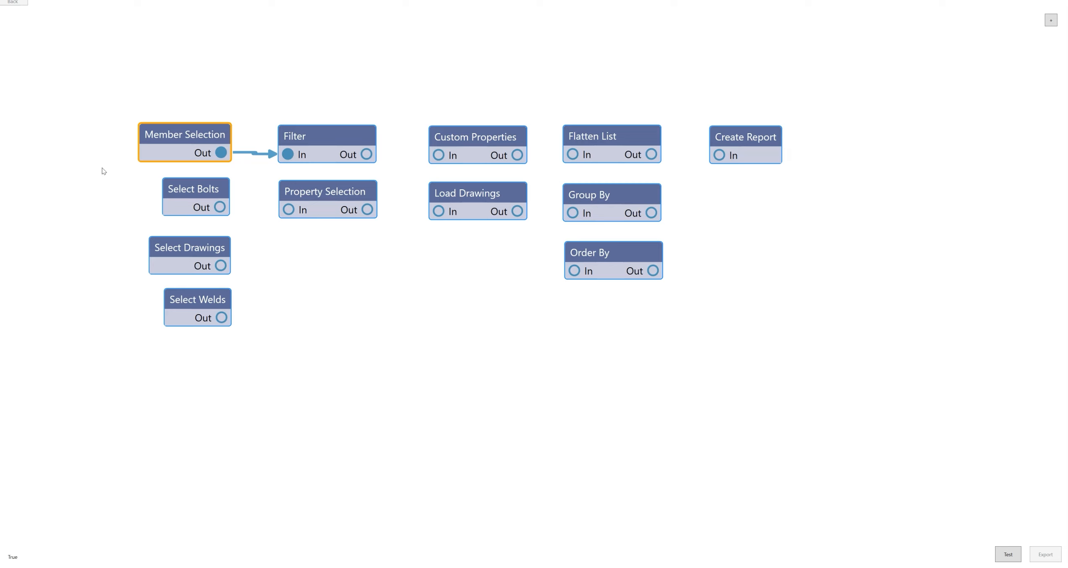
- Open the Member Selection node and examine its output properties, collapsing and expanding the ends entries
{"action": "left_click", "coordinate": [169, 140]}
{"action": "double_click", "coordinate": [170, 135]}
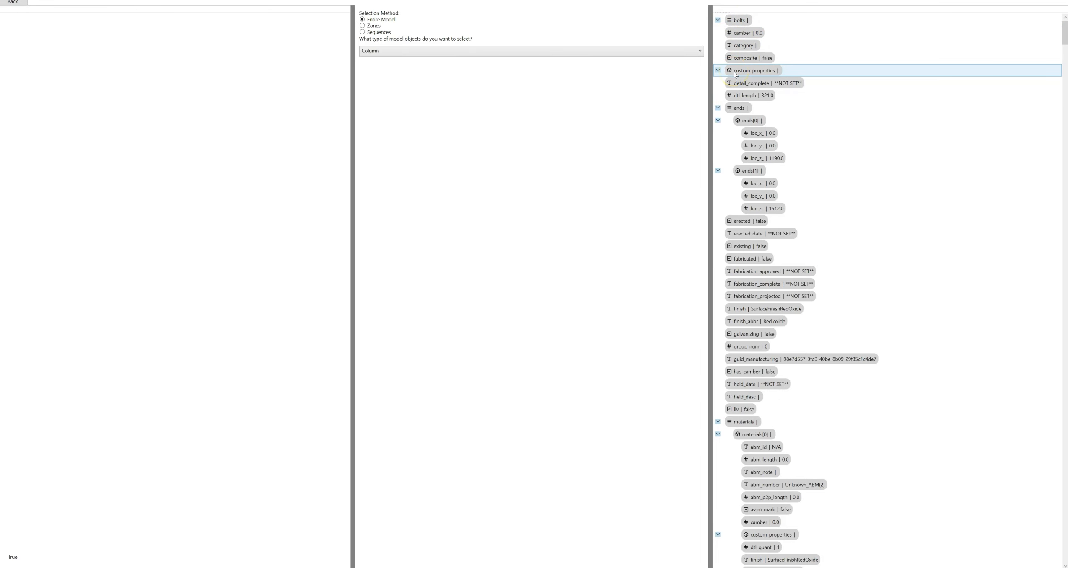
{"action": "left_click", "coordinate": [718, 121]}
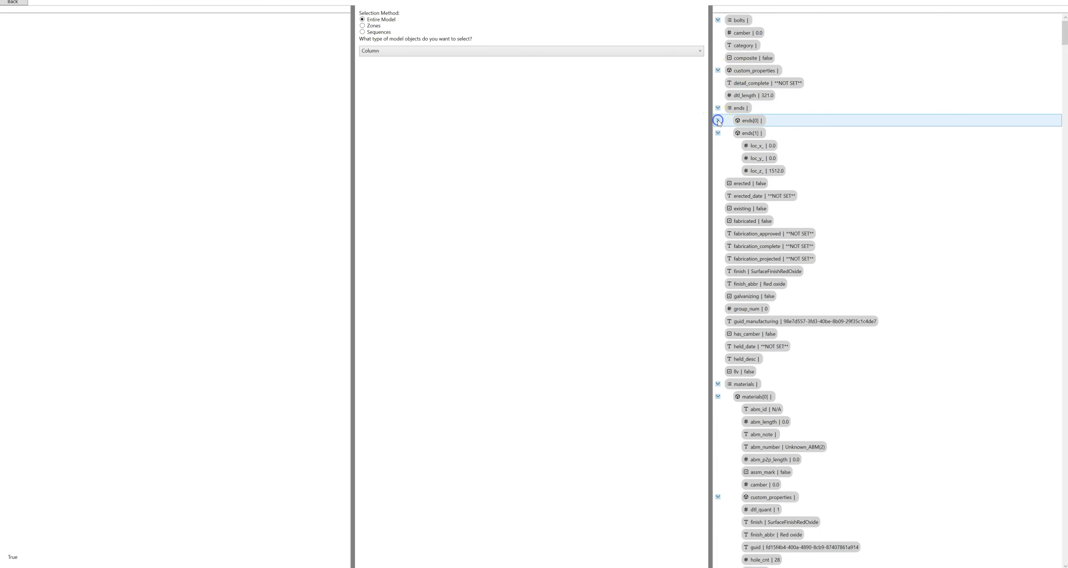
{"action": "left_click", "coordinate": [717, 109]}
{"action": "left_click", "coordinate": [717, 108]}
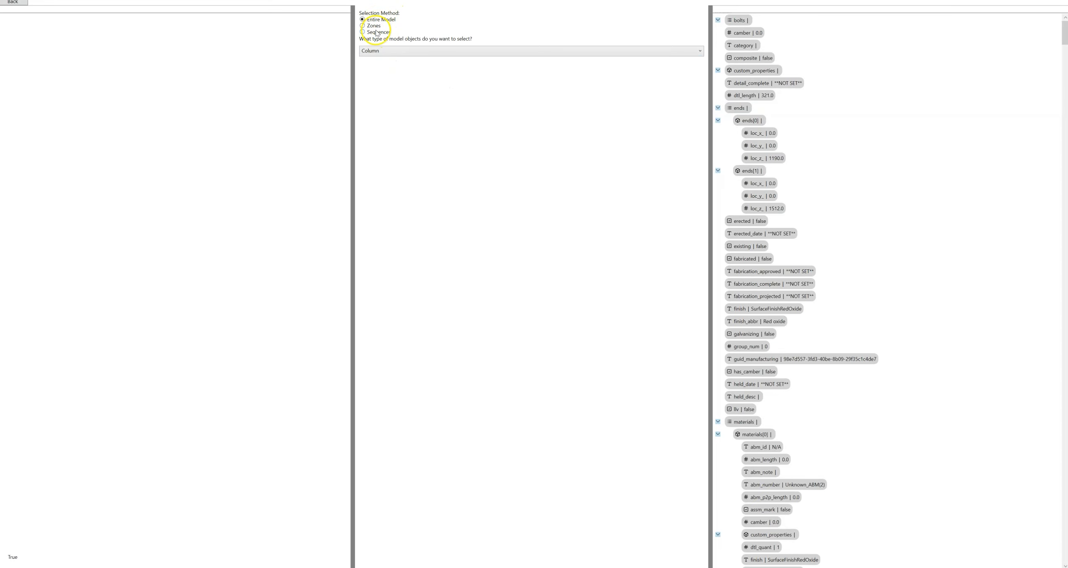
- Look through the custom member types, return the model object type to Column, and go back to the workflow
{"action": "left_click", "coordinate": [417, 49]}
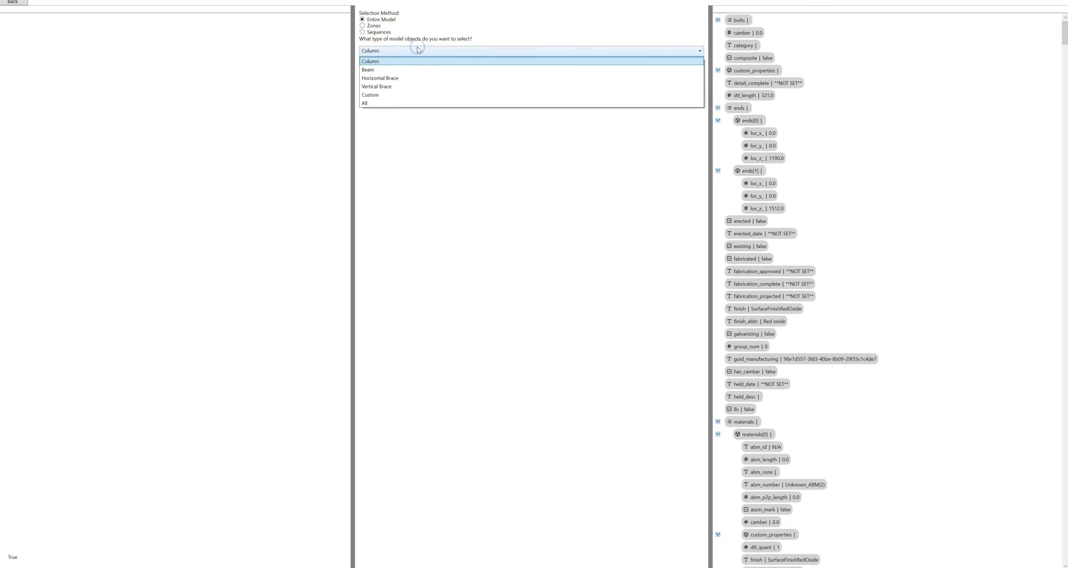
{"action": "left_click", "coordinate": [397, 95]}
{"action": "left_click", "coordinate": [404, 80]}
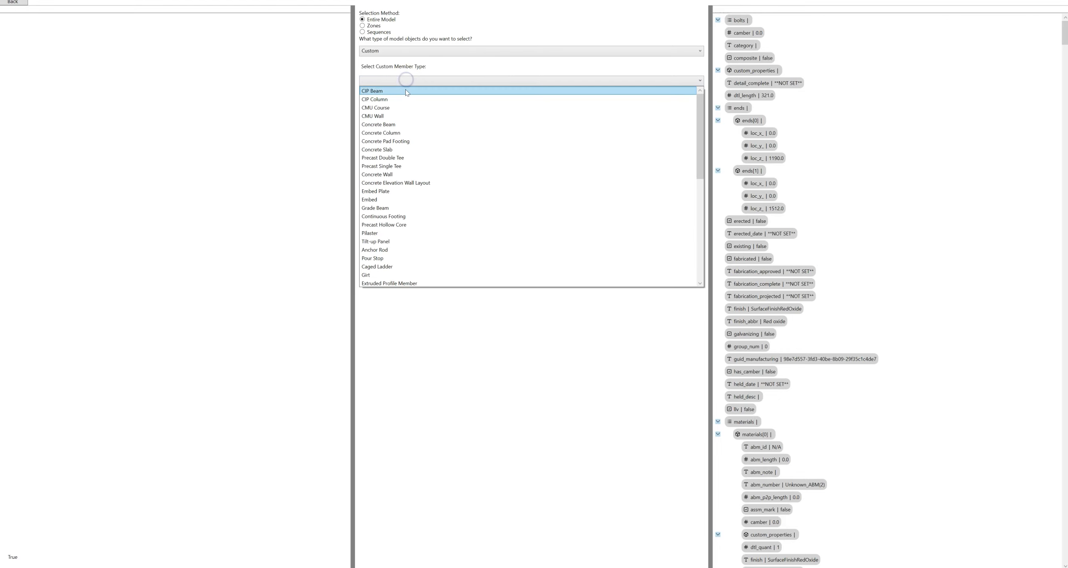
{"action": "left_click", "coordinate": [410, 53]}
{"action": "left_click", "coordinate": [409, 49]}
{"action": "left_click", "coordinate": [398, 62]}
{"action": "left_click", "coordinate": [14, 2]}
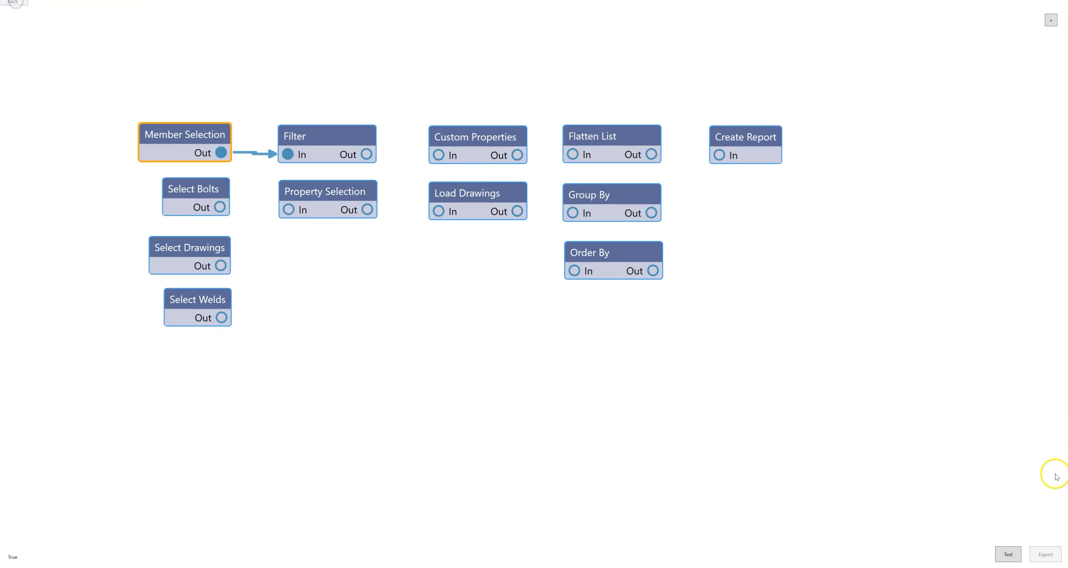
- Test the workflow and set the Filter node to keep members whose rotation is equal to 90
{"action": "left_click", "coordinate": [1014, 548]}
{"action": "double_click", "coordinate": [329, 132]}
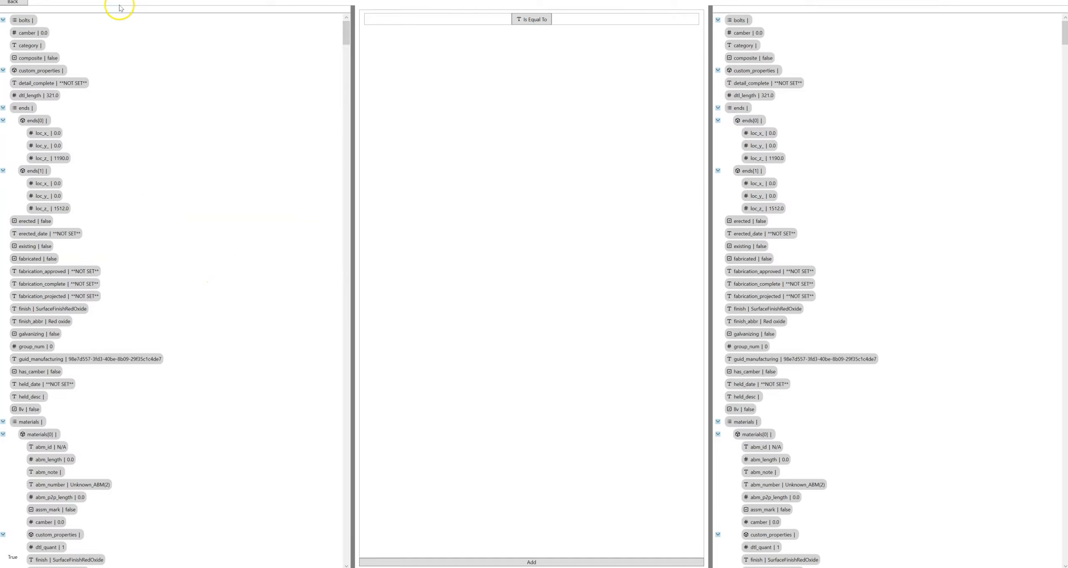
{"action": "type", "text": "rota"}
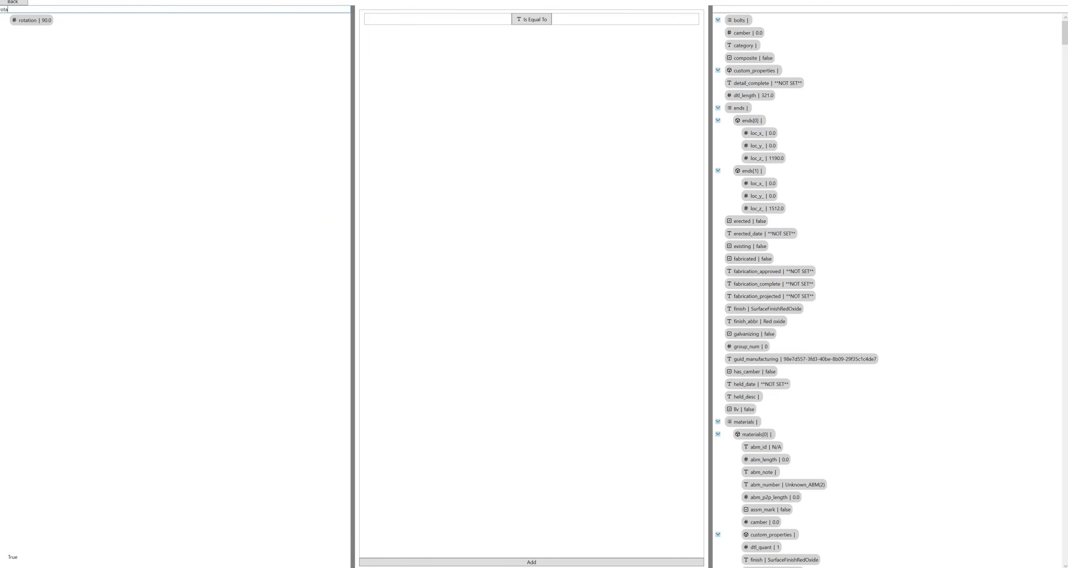
{"action": "left_click_drag", "start_coordinate": [68, 20], "coordinate": [479, 20]}
{"action": "left_click", "coordinate": [600, 19]}
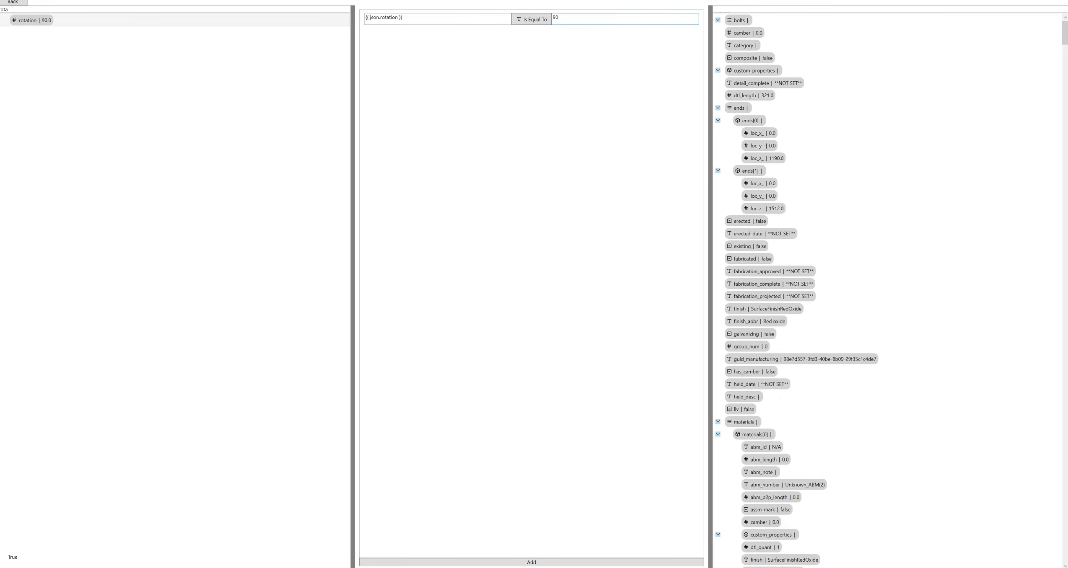
{"action": "left_click", "coordinate": [13, 1]}
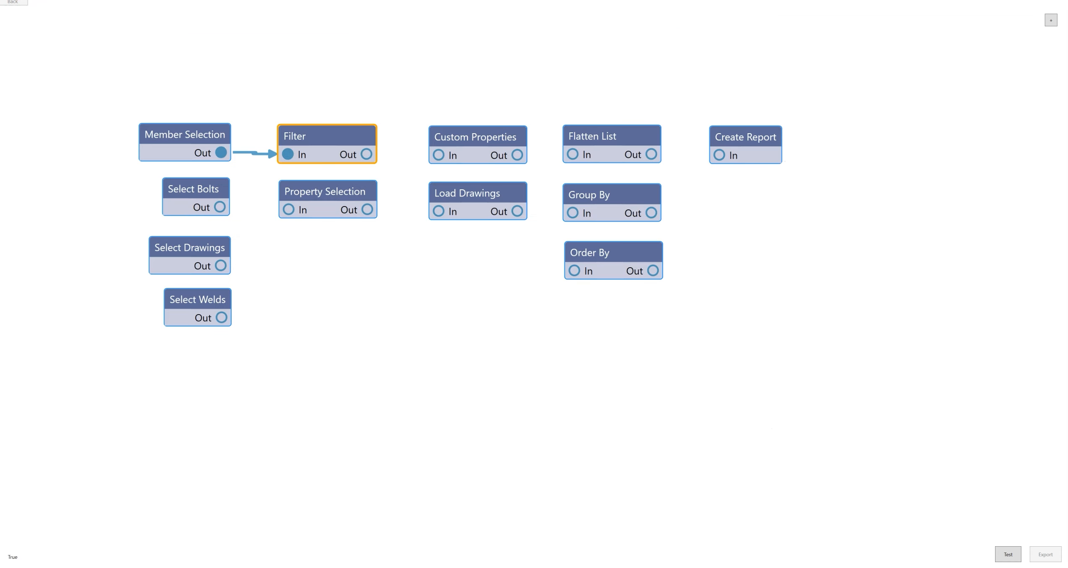
- Test the filtered workflow and search for the rotation property in the Filter node's data
{"action": "left_click", "coordinate": [1008, 554]}
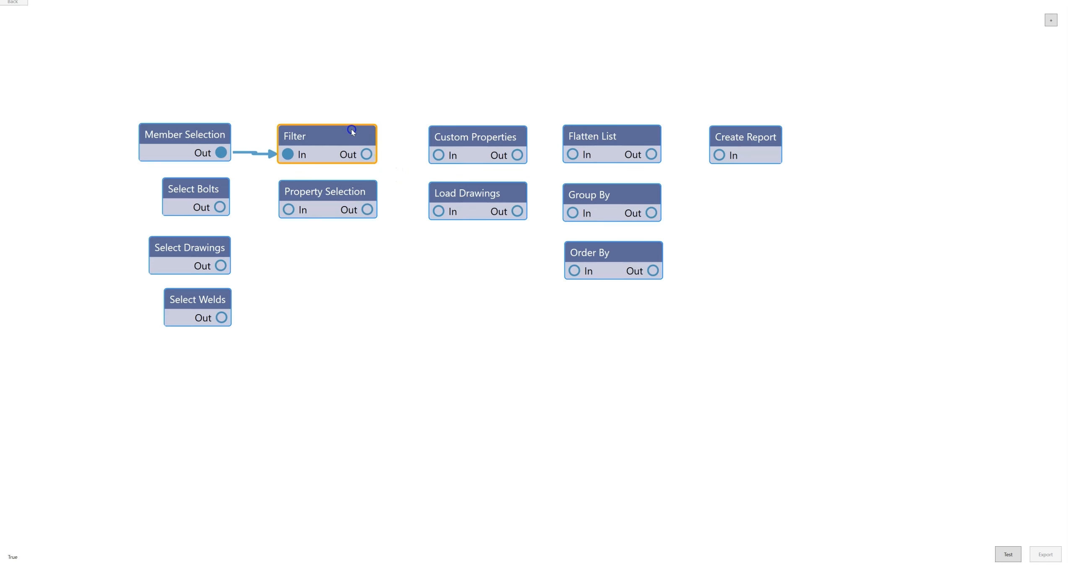
{"action": "double_click", "coordinate": [355, 133]}
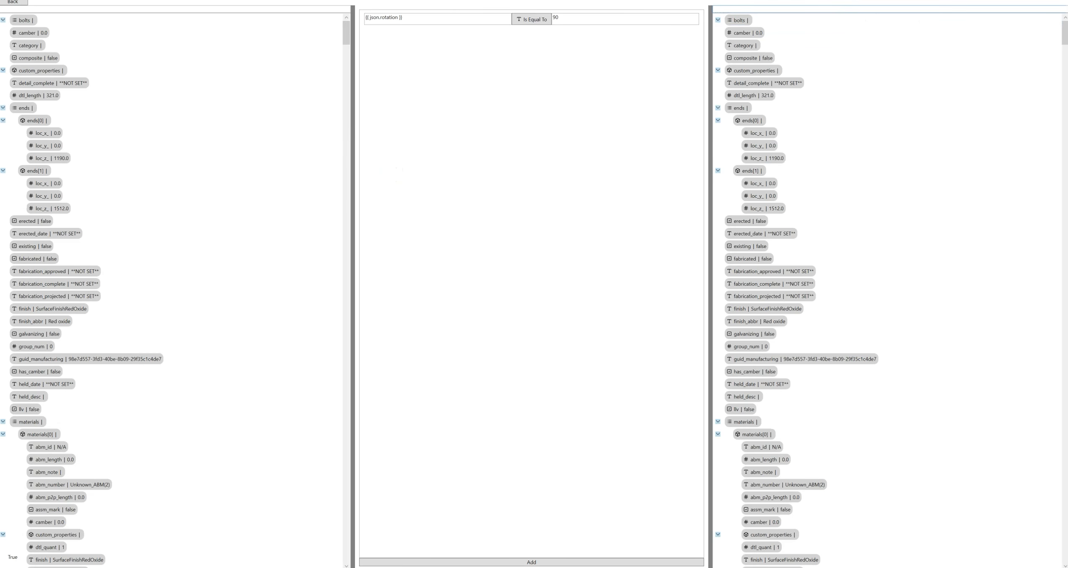
{"action": "type", "text": "rota"}
{"action": "key", "text": "BackSpace"}
{"action": "key", "text": "BackSpace"}
{"action": "key", "text": "BackSpace"}
{"action": "key", "text": "BackSpace"}
{"action": "left_click", "coordinate": [24, 3]}
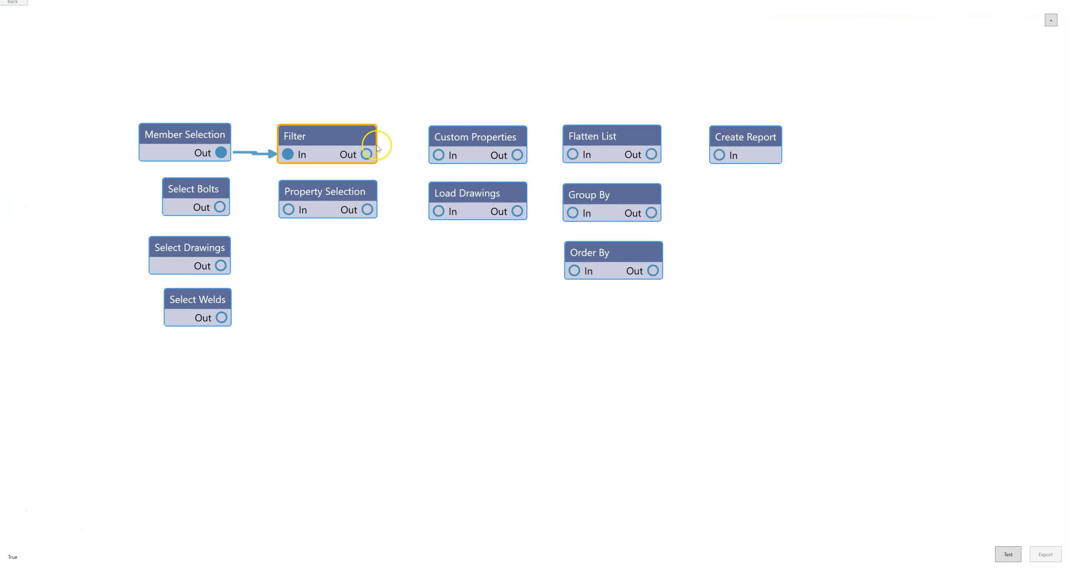
- Connect the Filter node's output to Create Report and inspect the report's column settings
{"action": "left_click_drag", "start_coordinate": [369, 152], "coordinate": [719, 155]}
{"action": "double_click", "coordinate": [741, 136]}
{"action": "left_click", "coordinate": [432, 58]}
{"action": "left_click", "coordinate": [547, 59]}
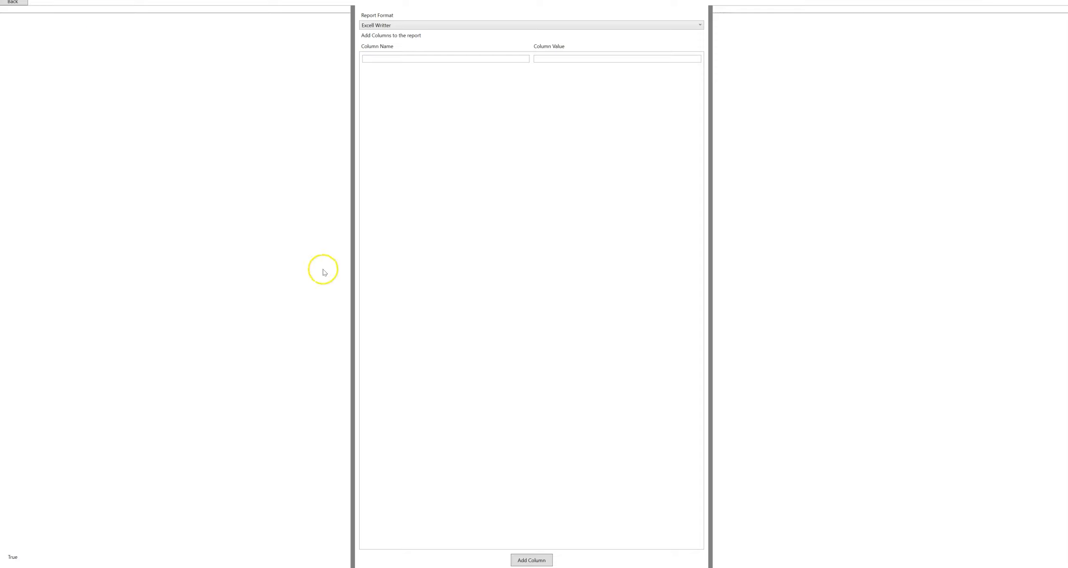
{"action": "left_click", "coordinate": [20, 4]}
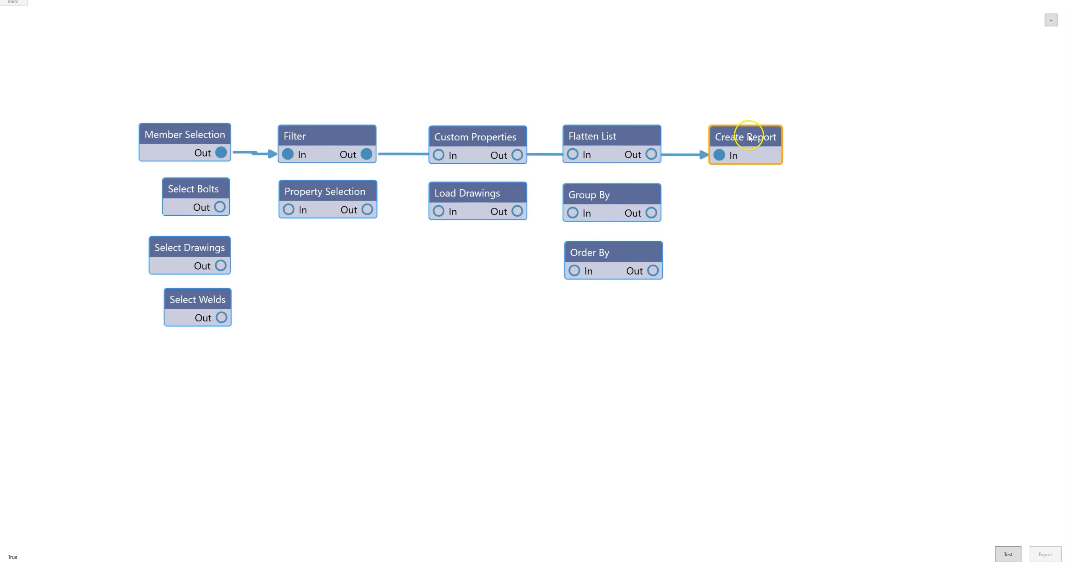
- Add a report column named rot with the rotation property as its value, and generate the Excel report
{"action": "double_click", "coordinate": [746, 137]}
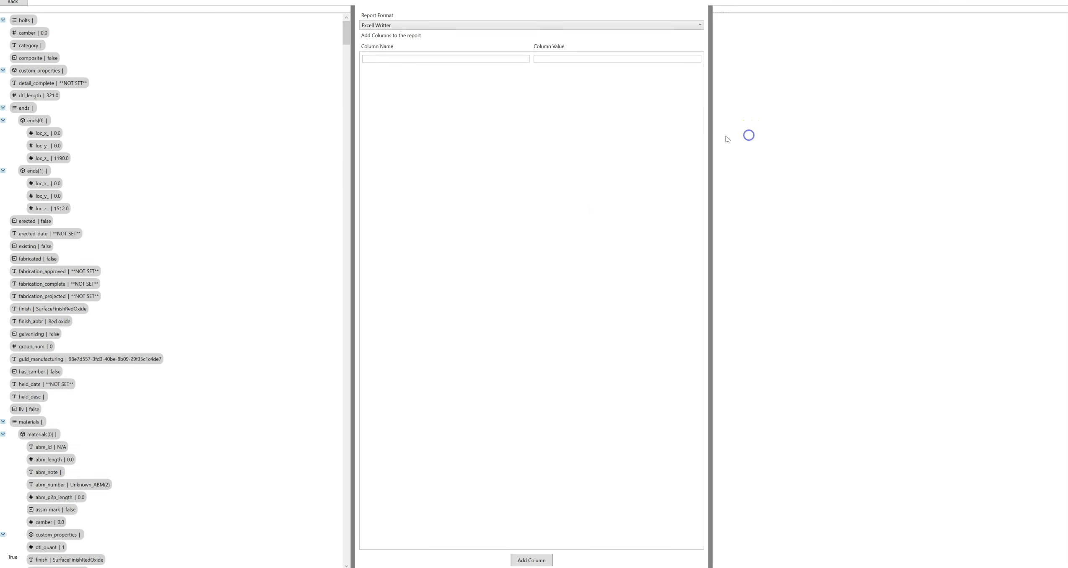
{"action": "left_click", "coordinate": [207, 7]}
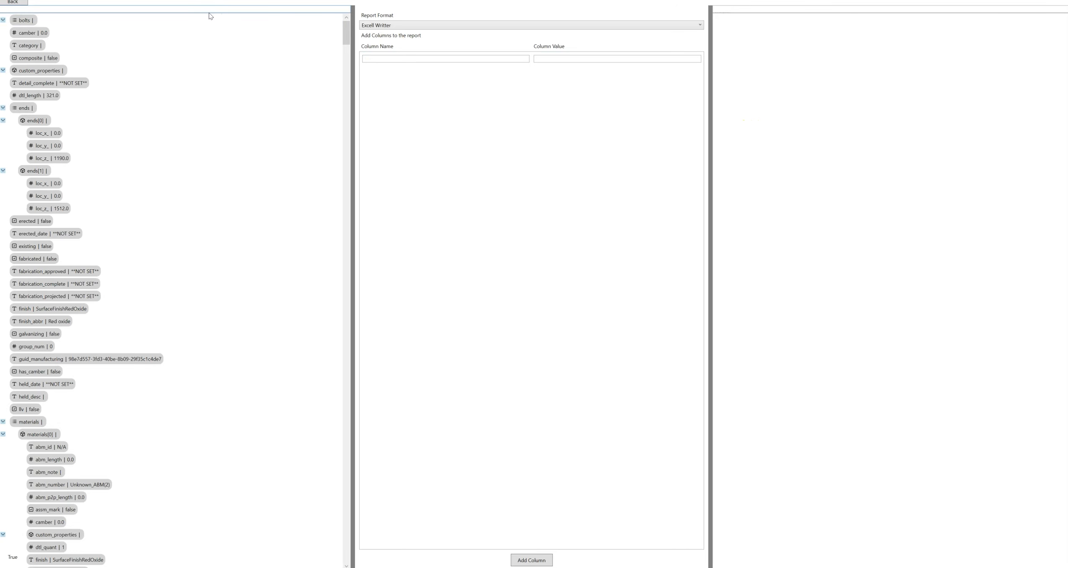
{"action": "type", "text": "rot"}
{"action": "left_click_drag", "start_coordinate": [29, 34], "coordinate": [609, 61]}
{"action": "left_click", "coordinate": [480, 61]}
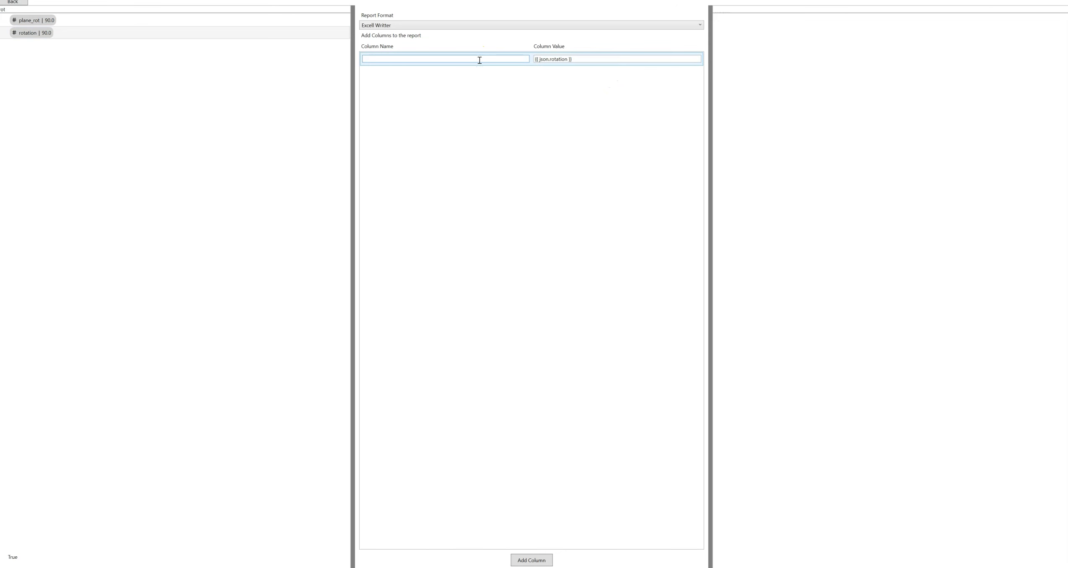
{"action": "left_click", "coordinate": [23, 4]}
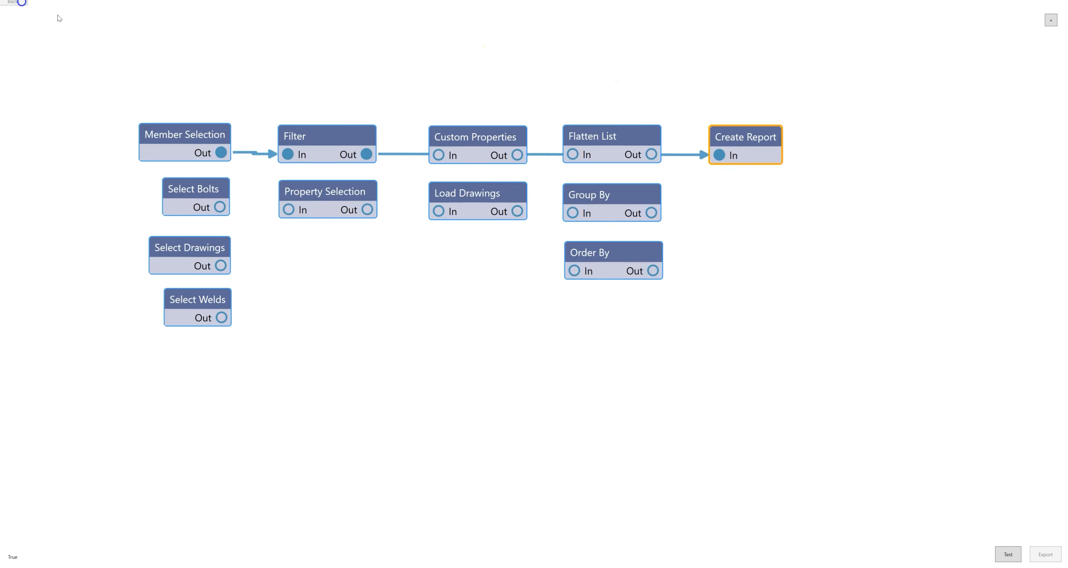
{"action": "left_click", "coordinate": [1006, 552]}
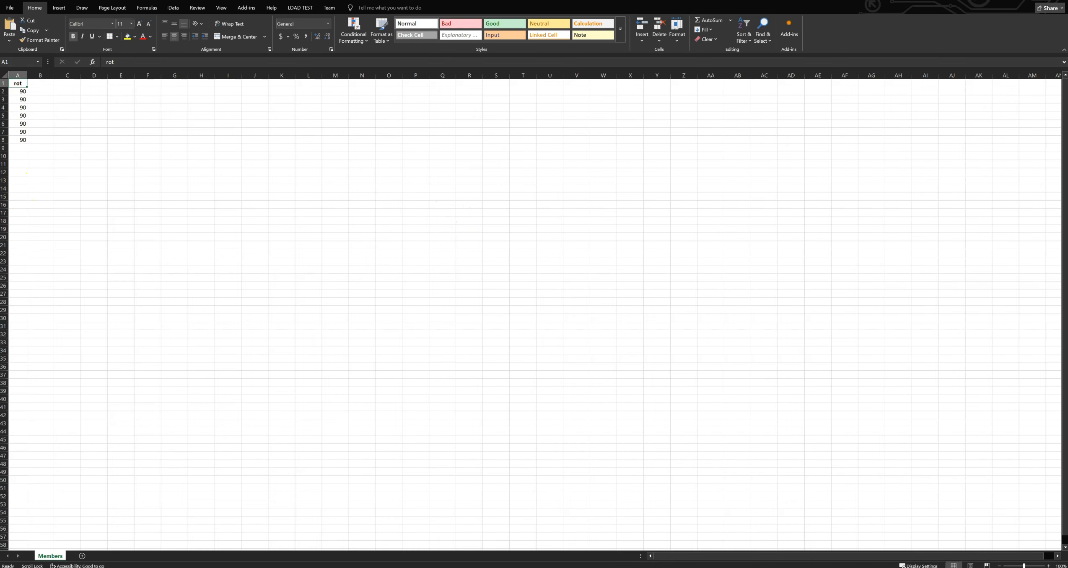
{"action": "left_click", "coordinate": [1058, 1]}
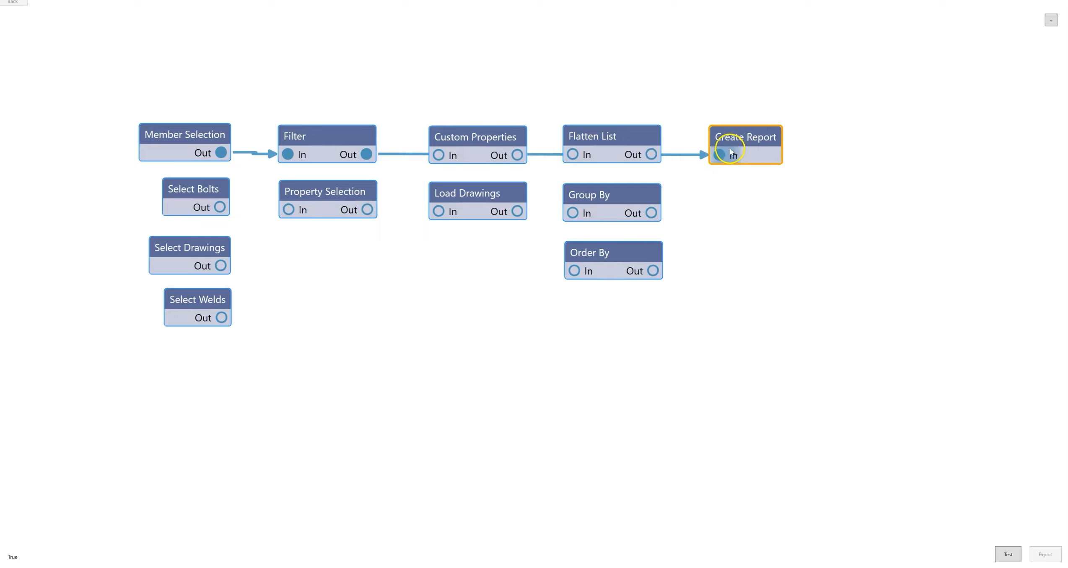
- Disconnect the Create Report and Filter inputs, and connect Member Selection's output to Property Selection
{"action": "left_click", "coordinate": [721, 156]}
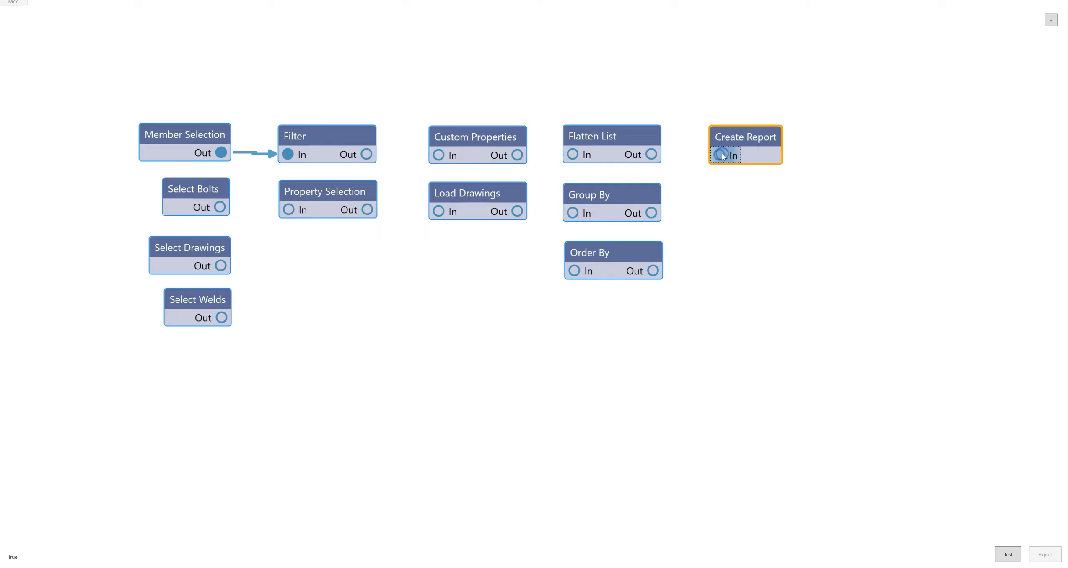
{"action": "left_click", "coordinate": [295, 158]}
{"action": "mouse_move", "coordinate": [229, 156]}
{"action": "left_mouse_down"}
{"action": "mouse_move", "coordinate": [277, 176]}
{"action": "mouse_move", "coordinate": [290, 212]}
{"action": "left_mouse_up"}
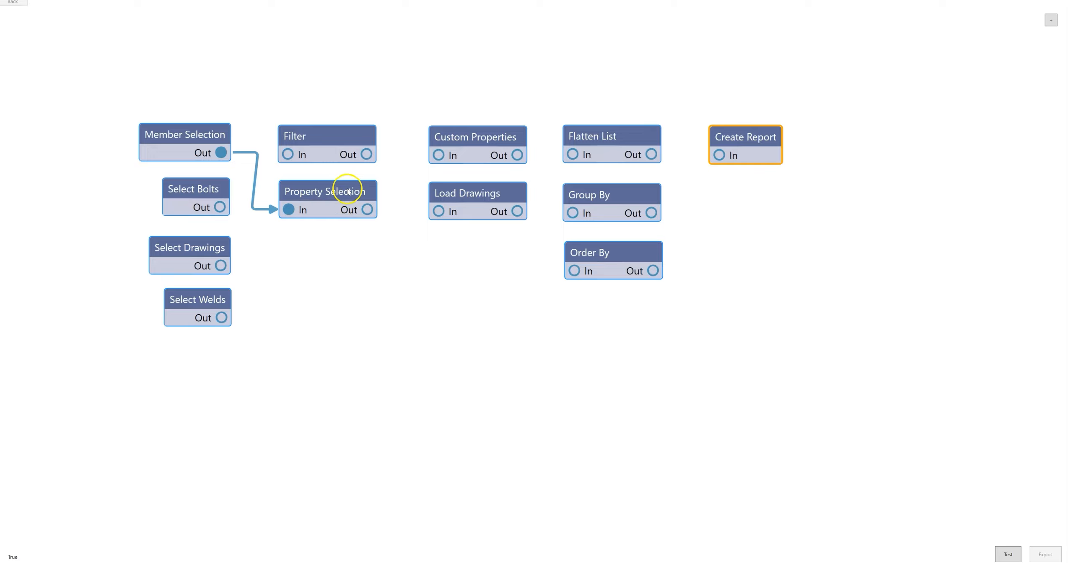
- Check the Property Selection node's empty settings and test the workflow to load its input data
{"action": "double_click", "coordinate": [348, 192]}
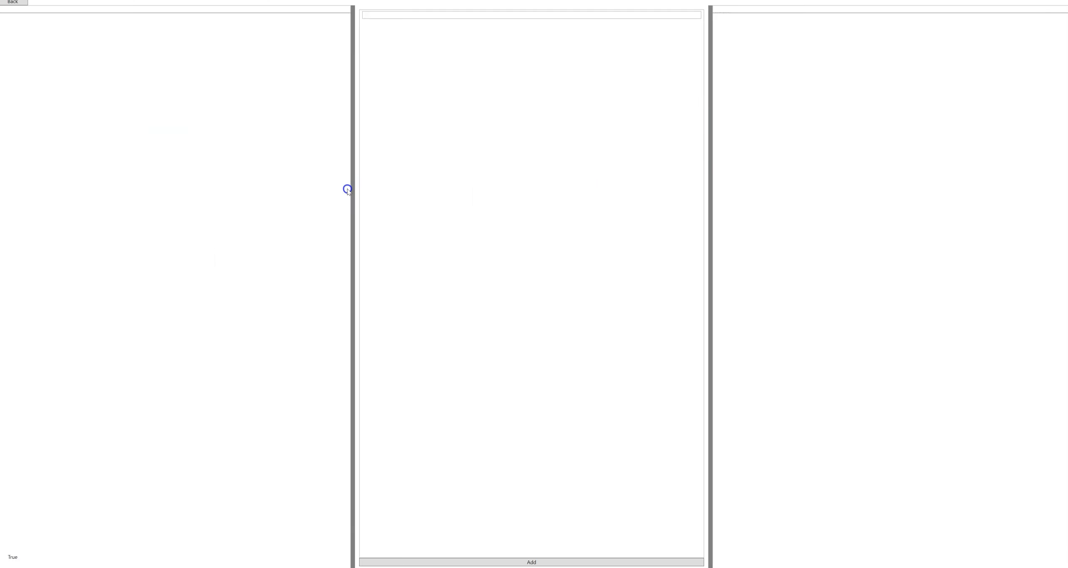
{"action": "left_click", "coordinate": [14, 4]}
{"action": "left_click", "coordinate": [1010, 551]}
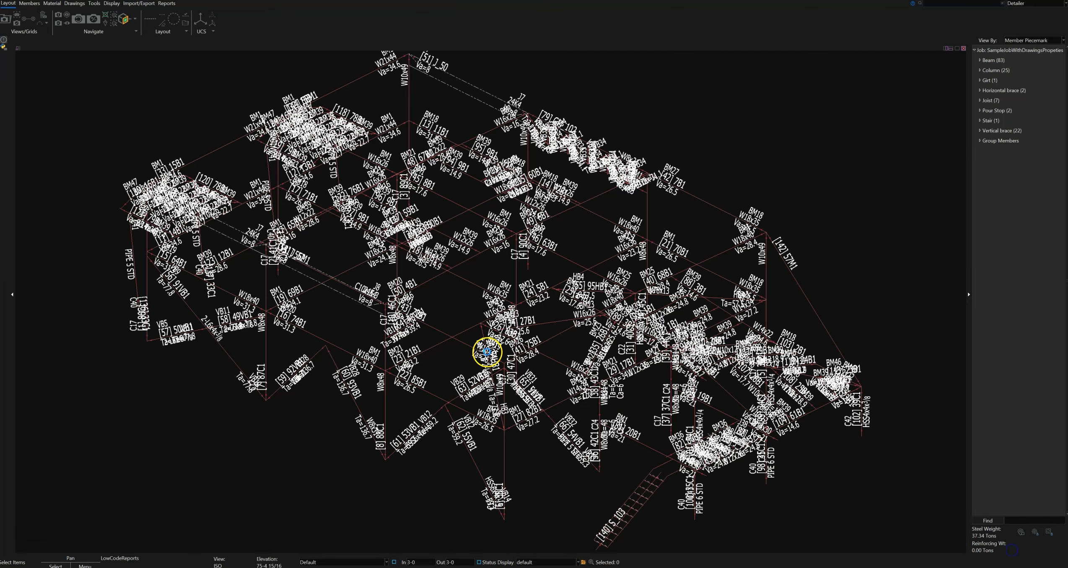
{"action": "left_click", "coordinate": [486, 352]}
- Set the Property Selection node to extract the member-level welds list
{"action": "double_click", "coordinate": [342, 190]}
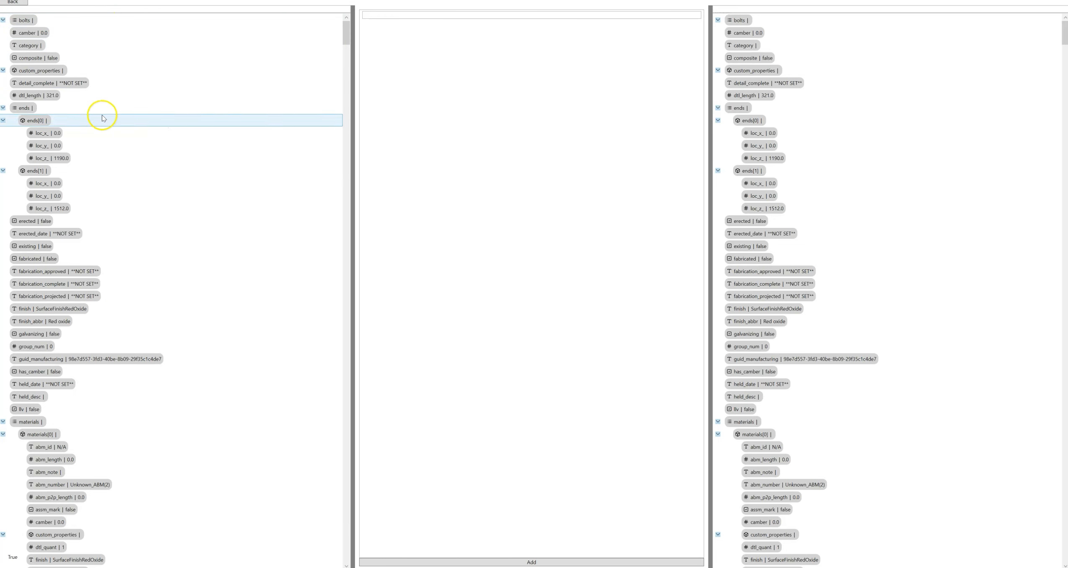
{"action": "left_click", "coordinate": [129, 8]}
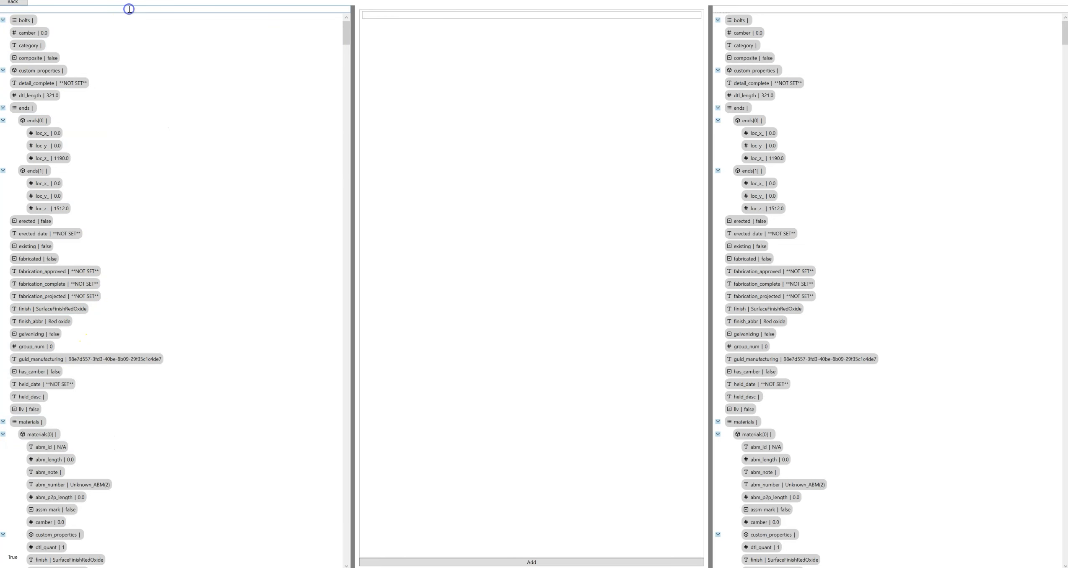
{"action": "type", "text": "welds"}
{"action": "left_click", "coordinate": [28, 33]}
{"action": "left_click_drag", "start_coordinate": [27, 34], "coordinate": [388, 17]}
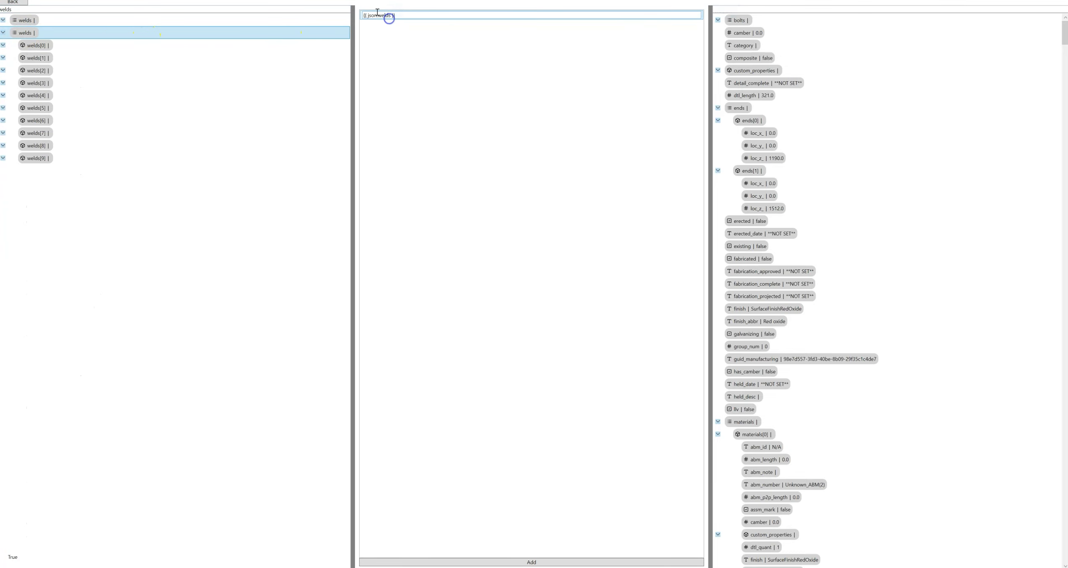
{"action": "left_click", "coordinate": [14, 4]}
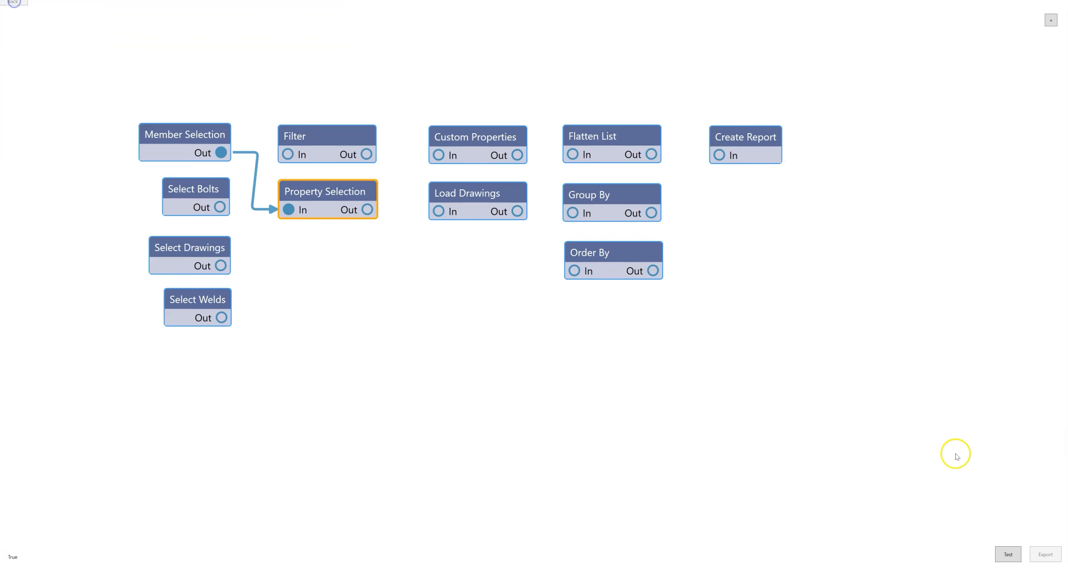
- Test the workflow and examine the individual weld properties in the Property Selection node's output
{"action": "left_click", "coordinate": [1006, 554]}
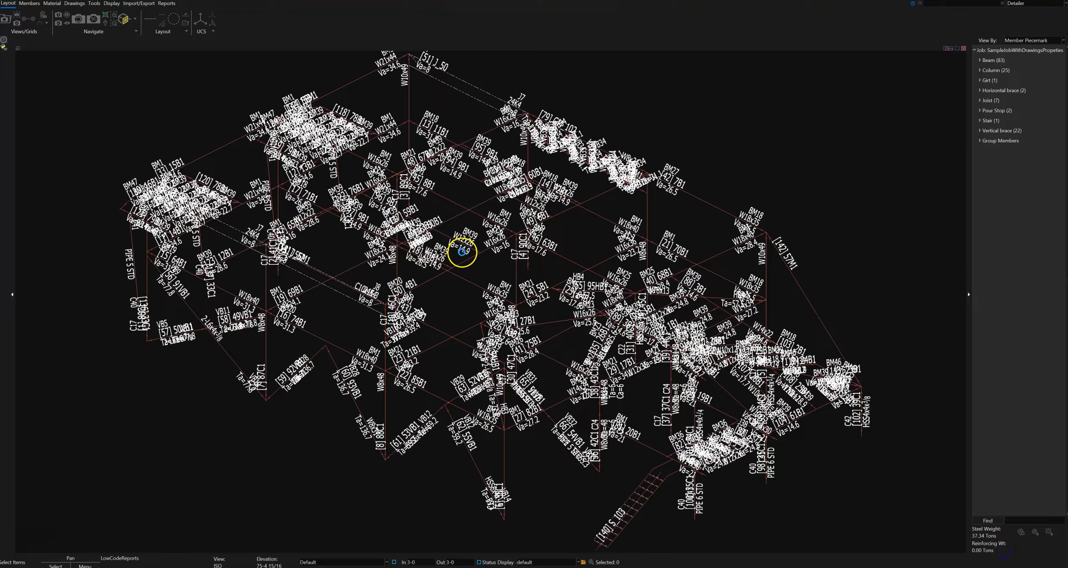
{"action": "double_click", "coordinate": [333, 191]}
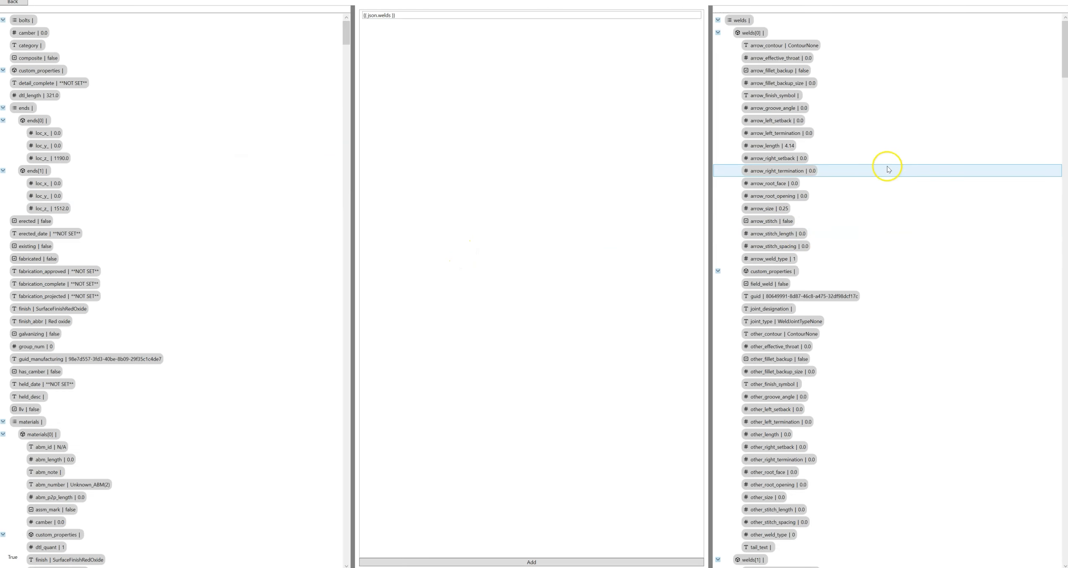
{"action": "scroll", "coordinate": [889, 115], "scroll_direction": "down", "scroll_amount": 9}
{"action": "scroll", "coordinate": [890, 135], "scroll_direction": "up", "scroll_amount": 9}
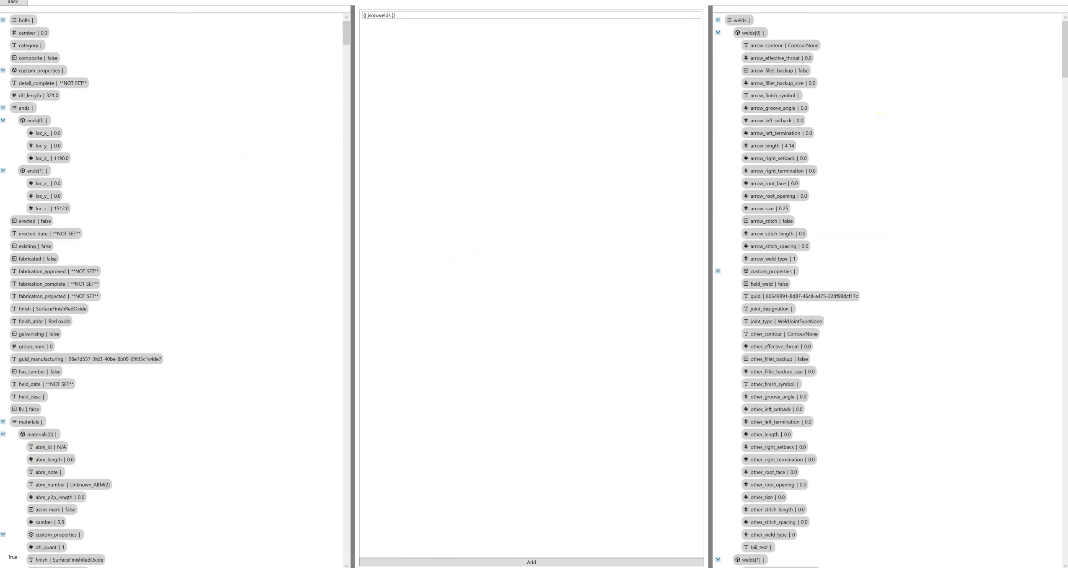
{"action": "left_click", "coordinate": [19, 3]}
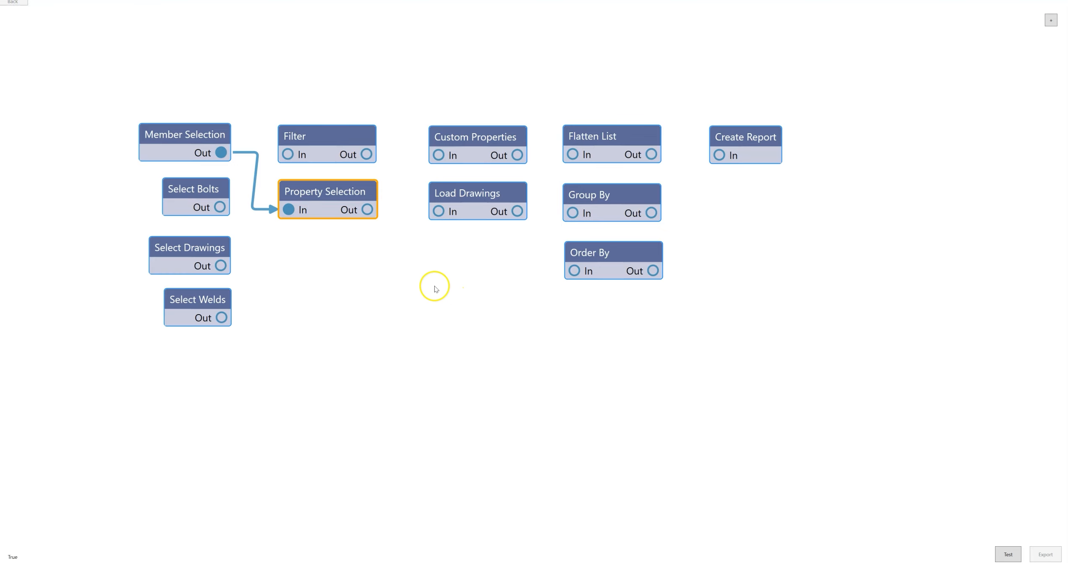
- Connect Property Selection's output to Group By and test the workflow to load the Group By node's input data
{"action": "left_click_drag", "start_coordinate": [367, 209], "coordinate": [581, 216]}
{"action": "left_click", "coordinate": [1007, 554]}
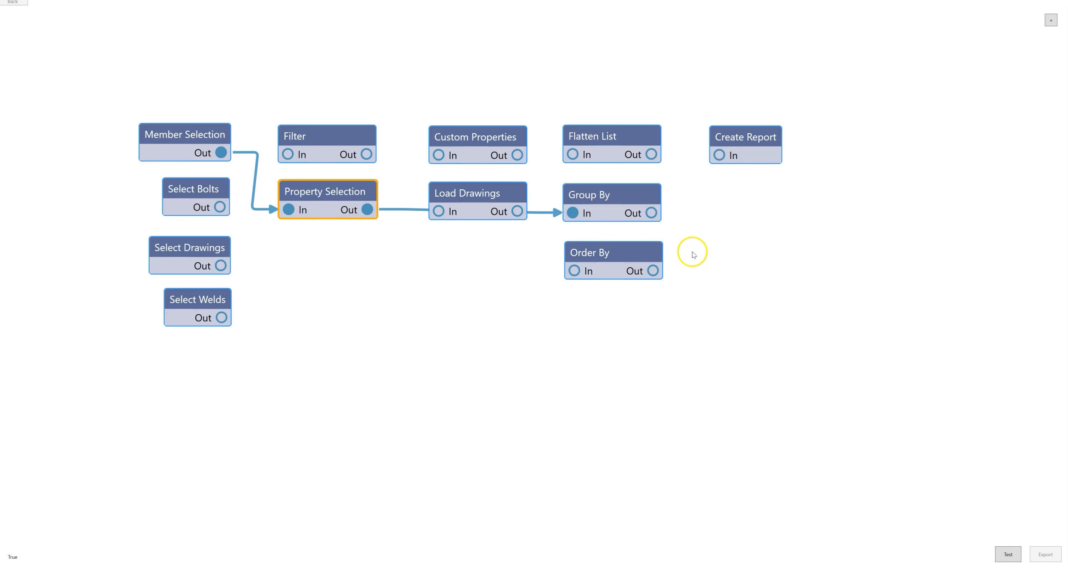
{"action": "double_click", "coordinate": [608, 191]}
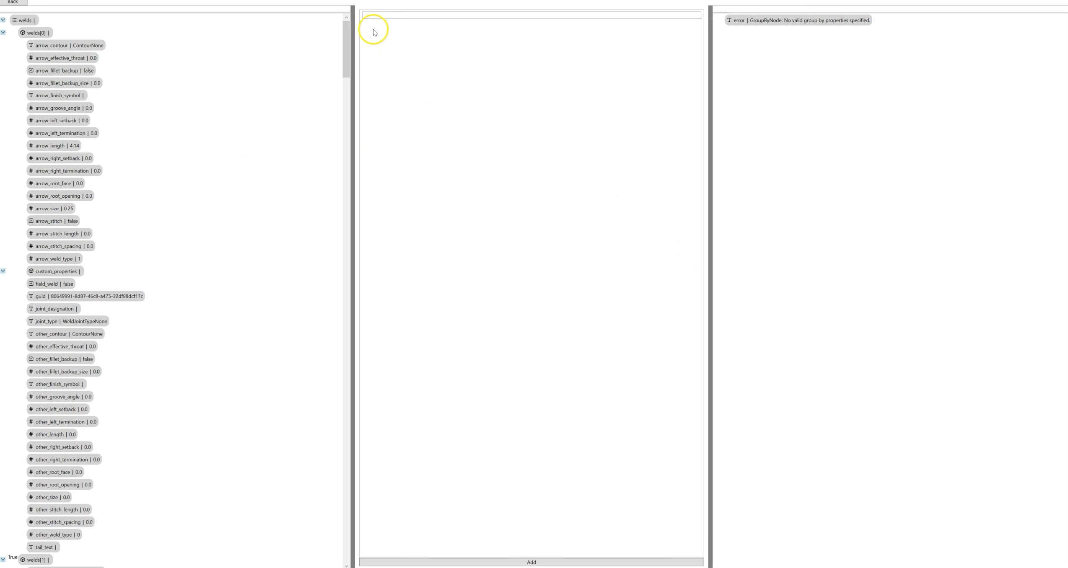
- Set the Group By node to group the welds by arrow_size and arrow_weld_type
{"action": "left_click", "coordinate": [70, 213]}
{"action": "left_click_drag", "start_coordinate": [70, 213], "coordinate": [414, 15]}
{"action": "left_click", "coordinate": [550, 563]}
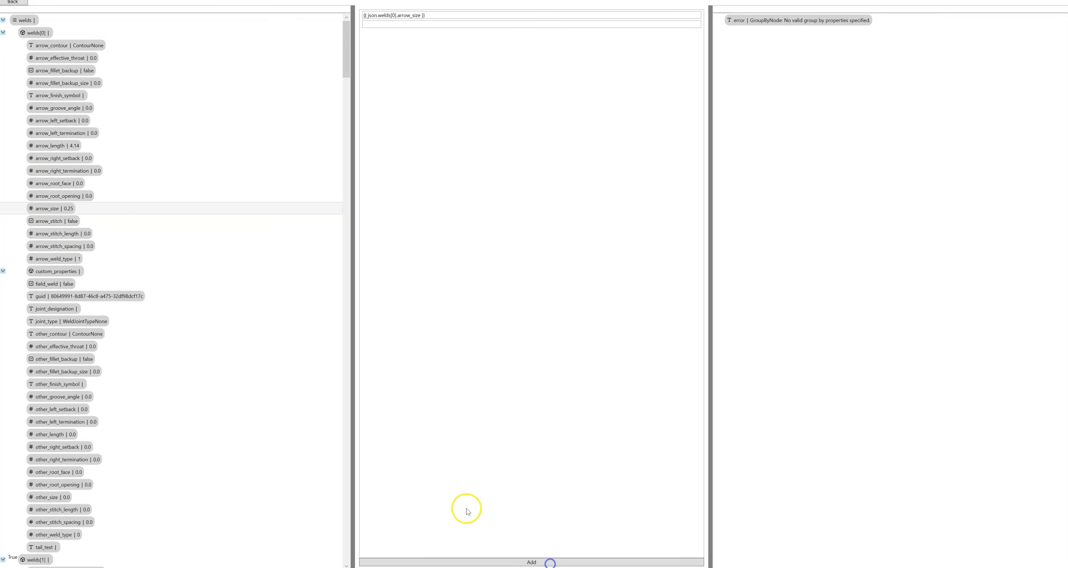
{"action": "left_click_drag", "start_coordinate": [63, 258], "coordinate": [415, 24]}
{"action": "left_click", "coordinate": [5, 3]}
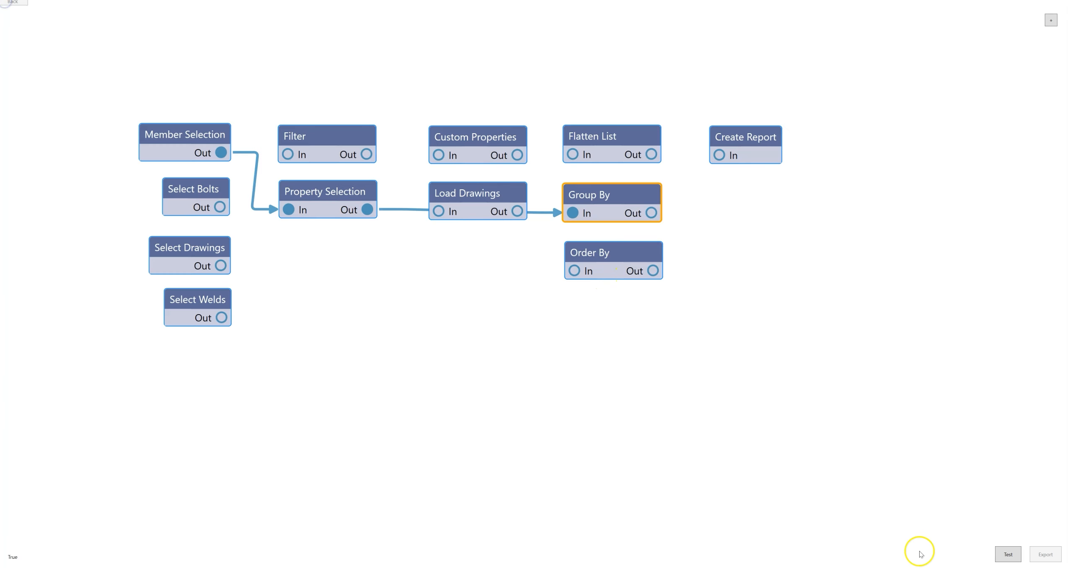
- Test the workflow and examine how the welds are grouped in the Group By node's output
{"action": "left_click", "coordinate": [1007, 554]}
{"action": "double_click", "coordinate": [628, 191]}
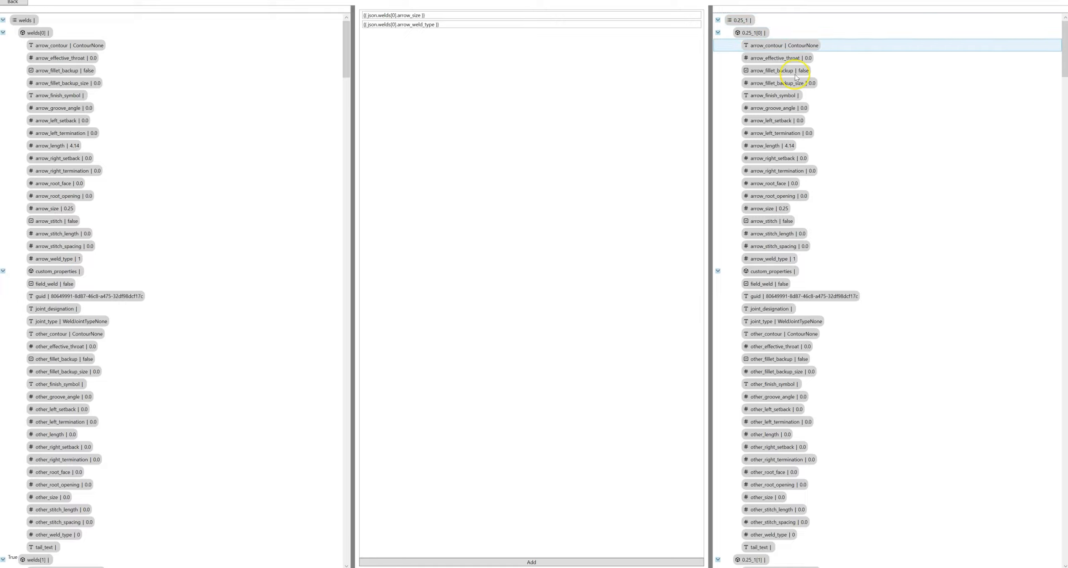
{"action": "scroll", "coordinate": [844, 184], "scroll_direction": "down", "scroll_amount": 4}
{"action": "scroll", "coordinate": [845, 184], "scroll_direction": "up", "scroll_amount": 4}
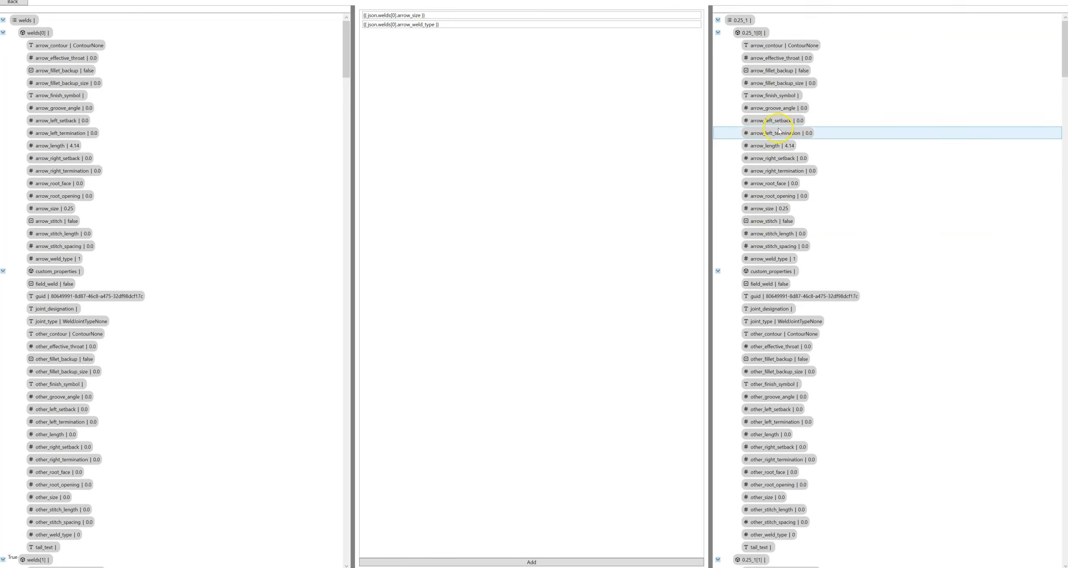
{"action": "scroll", "coordinate": [740, 126], "scroll_direction": "down", "scroll_amount": 20}
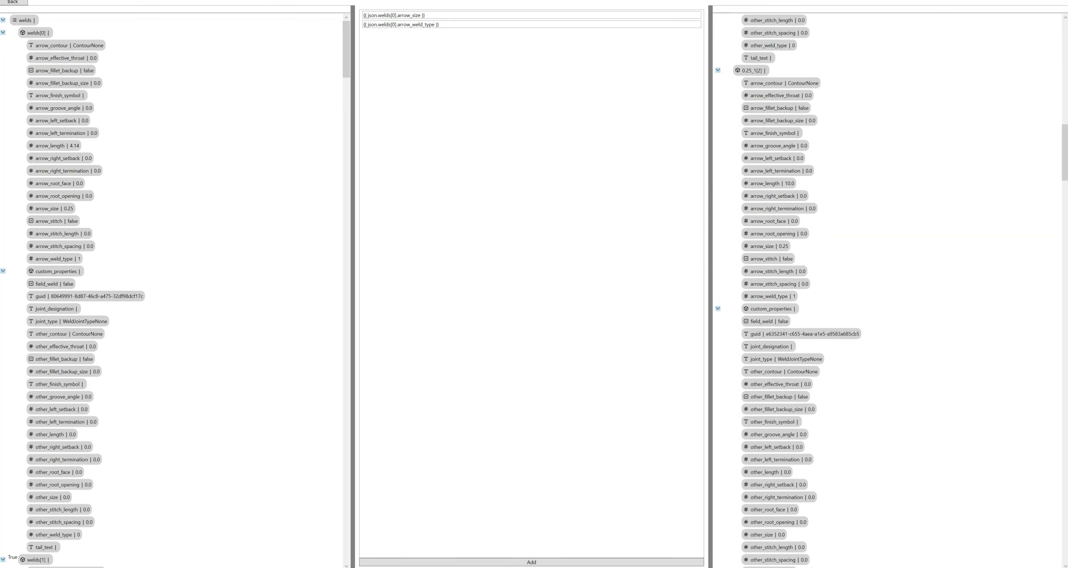
{"action": "left_click", "coordinate": [13, 3]}
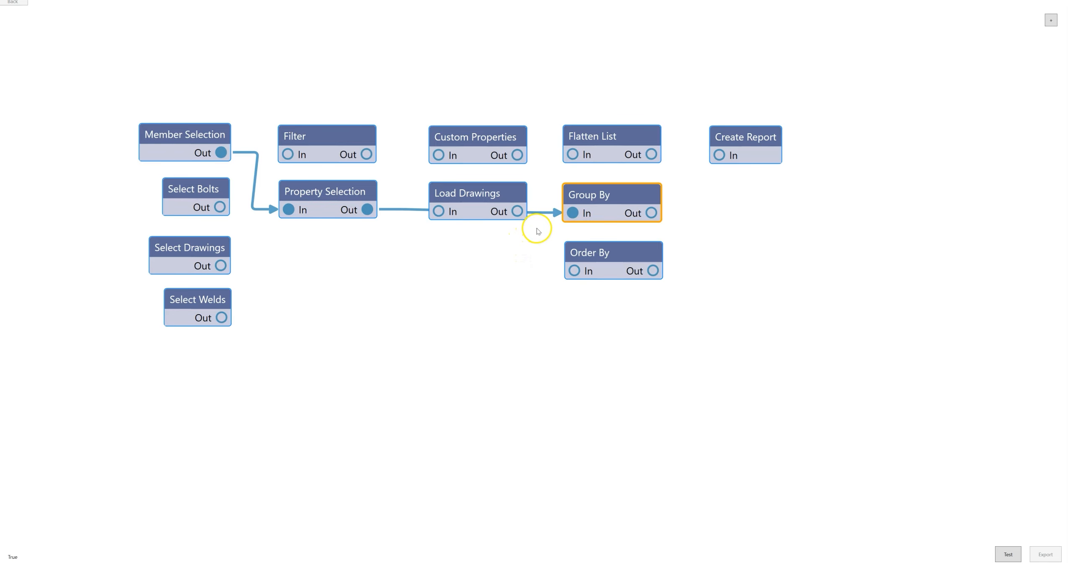
- Connect Group By's output to Flatten List and check the node's options for repeated items
{"action": "left_click_drag", "start_coordinate": [650, 213], "coordinate": [572, 154]}
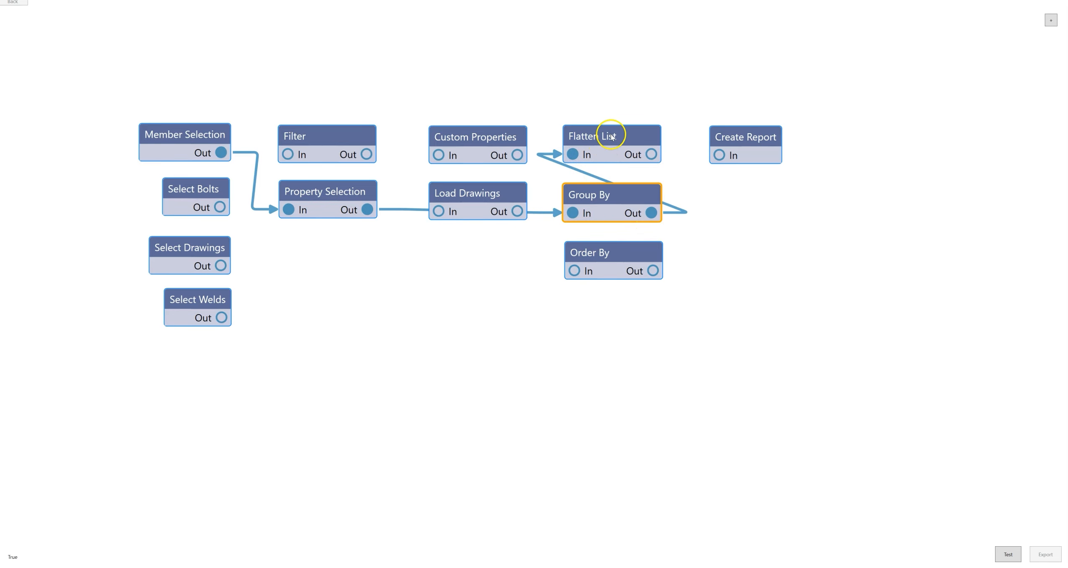
{"action": "left_click", "coordinate": [619, 136]}
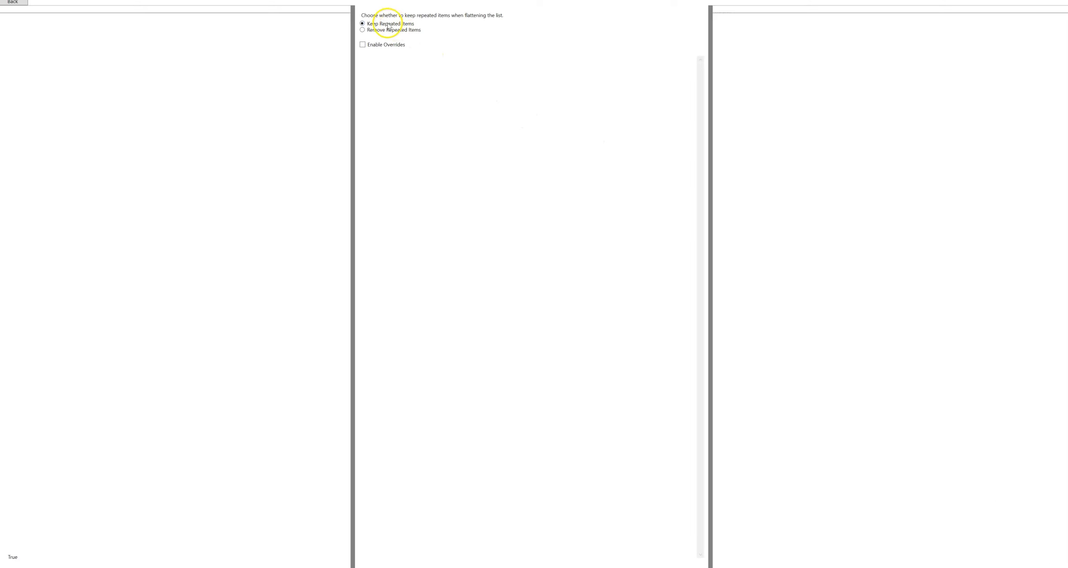
{"action": "left_click", "coordinate": [8, 3]}
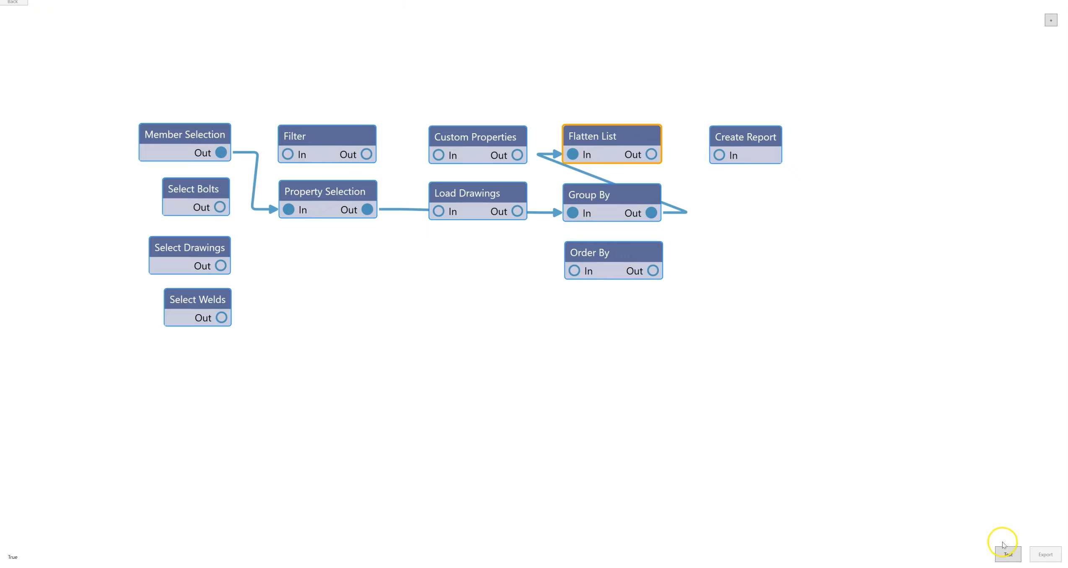
- Test the workflow, then set Flatten List to remove repeated items with an All Values override for arrow_length
{"action": "left_click", "coordinate": [1007, 555]}
{"action": "double_click", "coordinate": [599, 139]}
{"action": "left_click", "coordinate": [385, 44]}
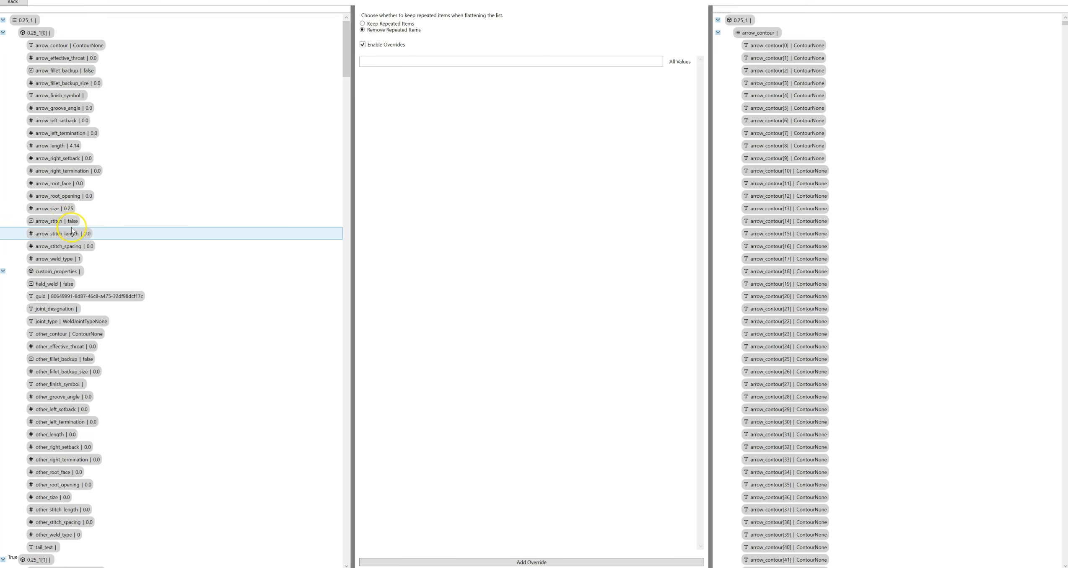
{"action": "left_click_drag", "start_coordinate": [51, 146], "coordinate": [512, 64]}
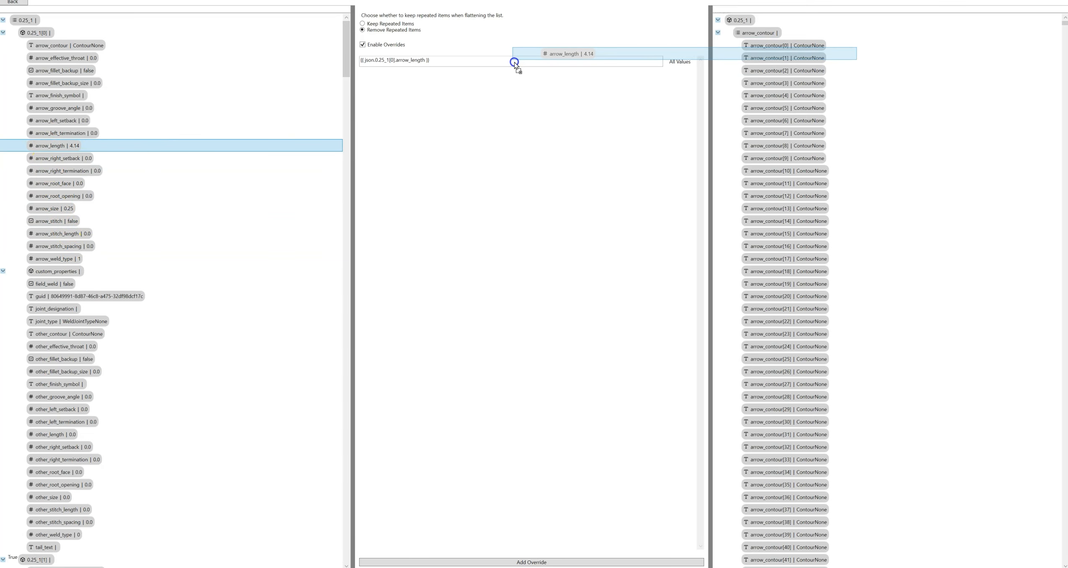
{"action": "left_click", "coordinate": [22, 3]}
- Test the workflow and examine the arrow_length and guid lists in the Flatten List node's output
{"action": "left_click", "coordinate": [1003, 554]}
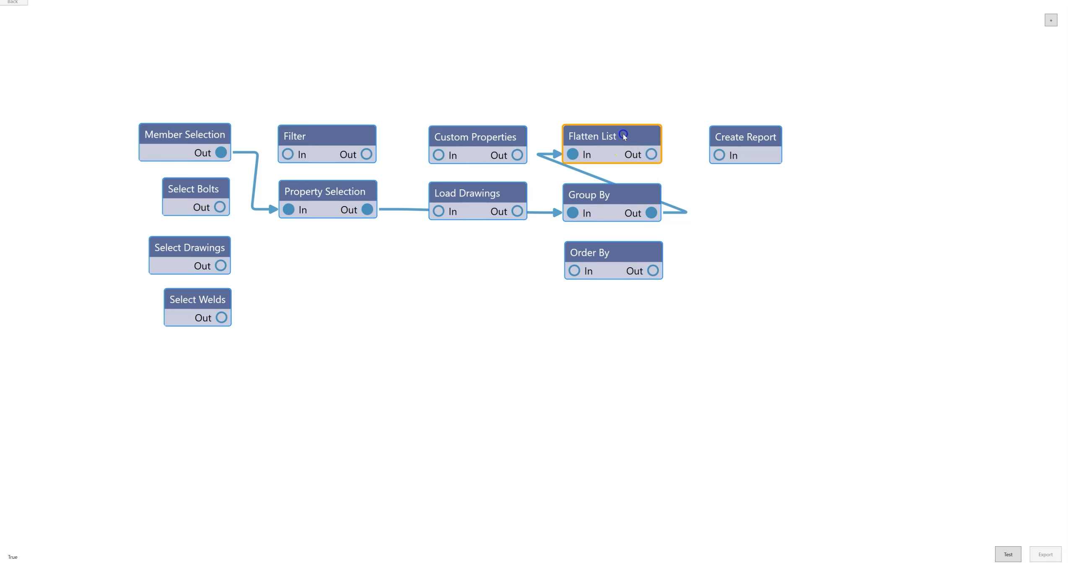
{"action": "double_click", "coordinate": [624, 137]}
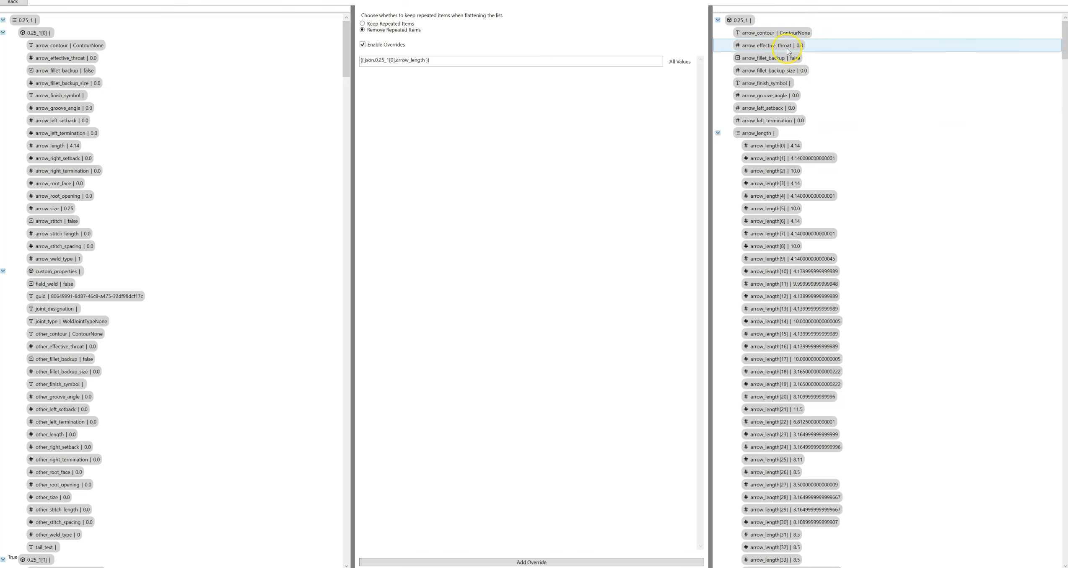
{"action": "scroll", "coordinate": [822, 286], "scroll_direction": "down", "scroll_amount": 15}
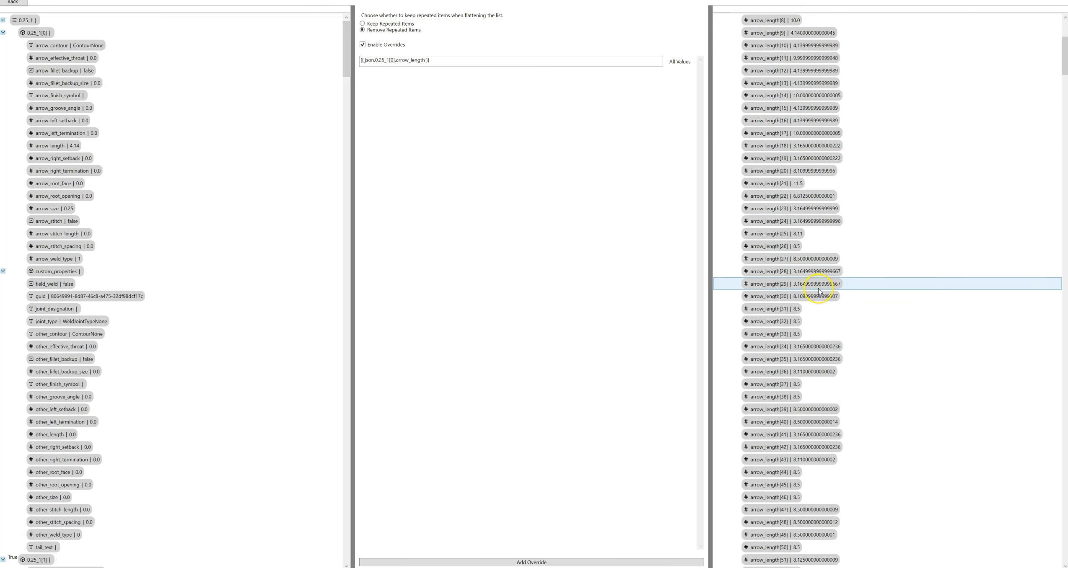
{"action": "scroll", "coordinate": [814, 288], "scroll_direction": "up", "scroll_amount": 5}
{"action": "scroll", "coordinate": [814, 288], "scroll_direction": "up", "scroll_amount": 10}
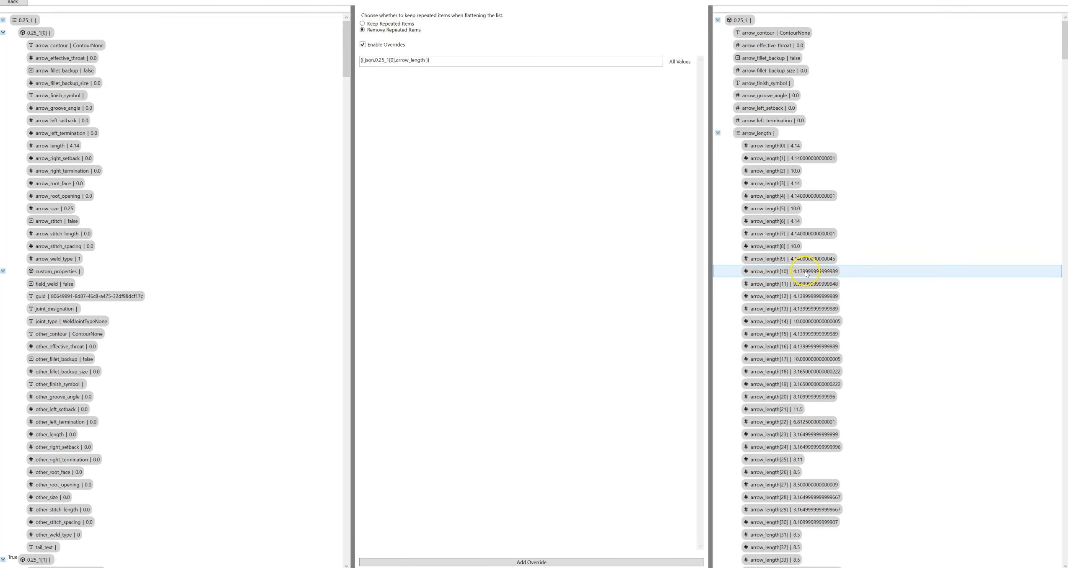
{"action": "left_click", "coordinate": [717, 134]}
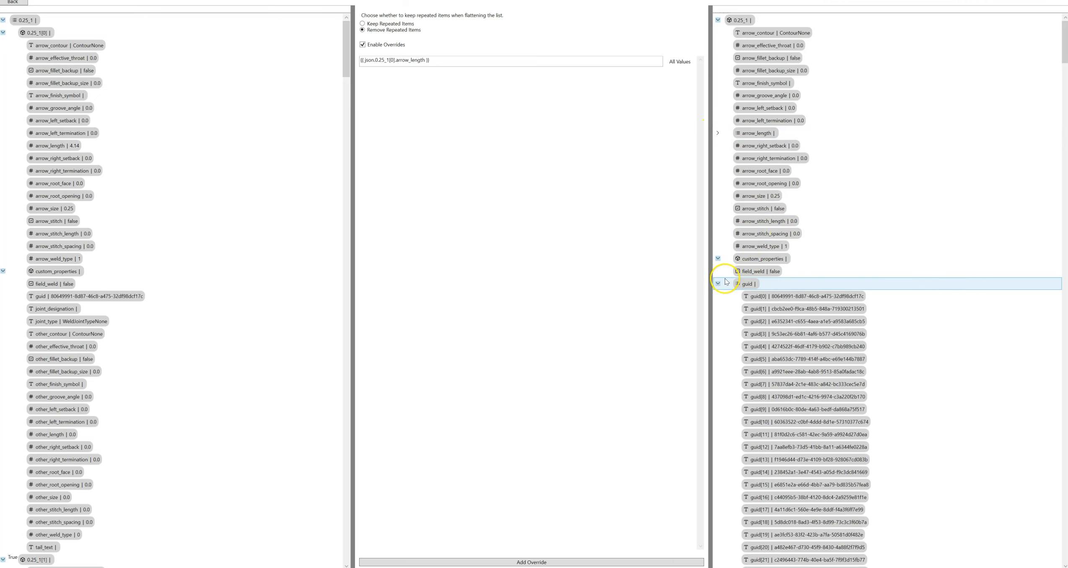
{"action": "scroll", "coordinate": [775, 318], "scroll_direction": "down", "scroll_amount": 12}
{"action": "scroll", "coordinate": [783, 326], "scroll_direction": "up", "scroll_amount": 12}
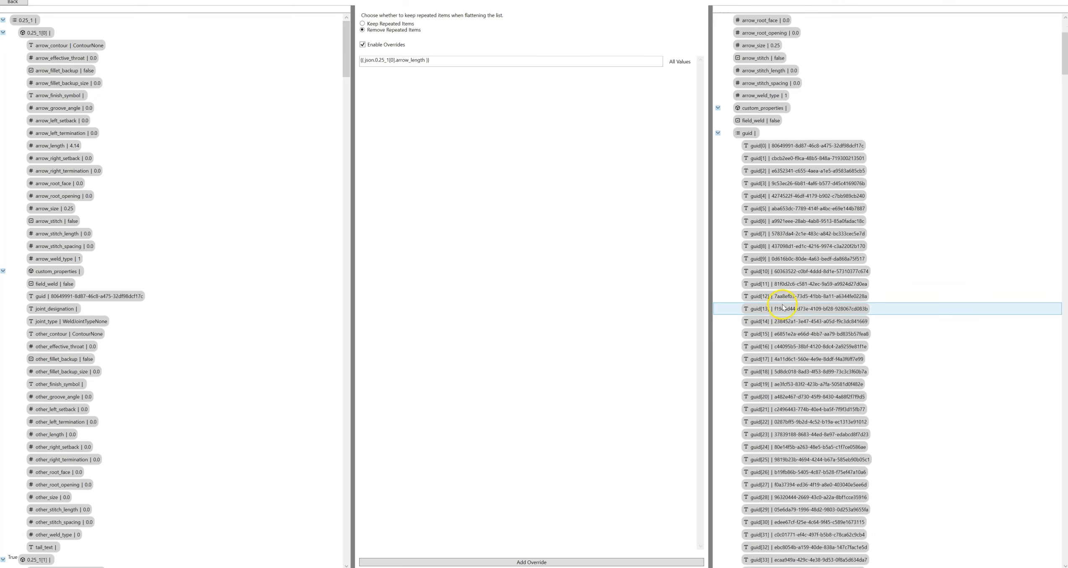
{"action": "left_click", "coordinate": [15, 4]}
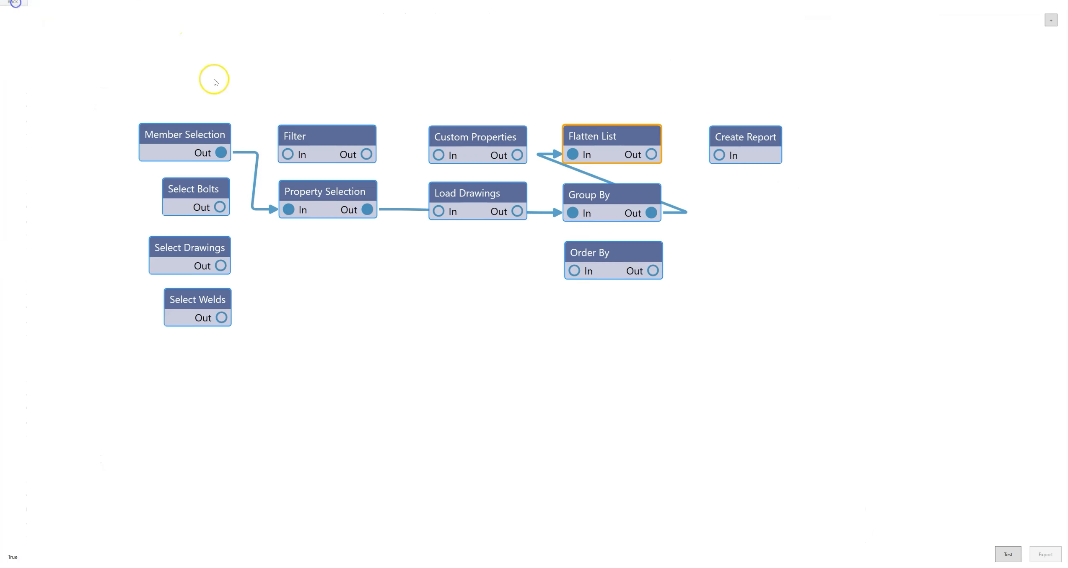
- Disconnect the inputs of the Flatten List, Group By and Property Selection nodes
{"action": "left_click", "coordinate": [573, 158]}
{"action": "left_click", "coordinate": [572, 213]}
{"action": "left_click", "coordinate": [301, 212]}
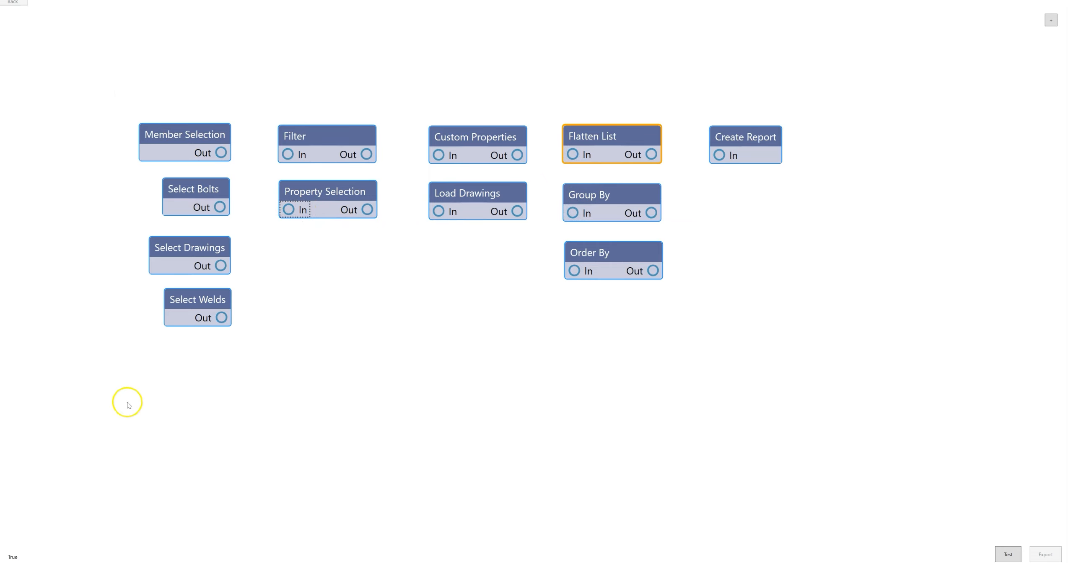
- Review the selection methods offered by the Select Bolts and Select Welds nodes
{"action": "double_click", "coordinate": [192, 189]}
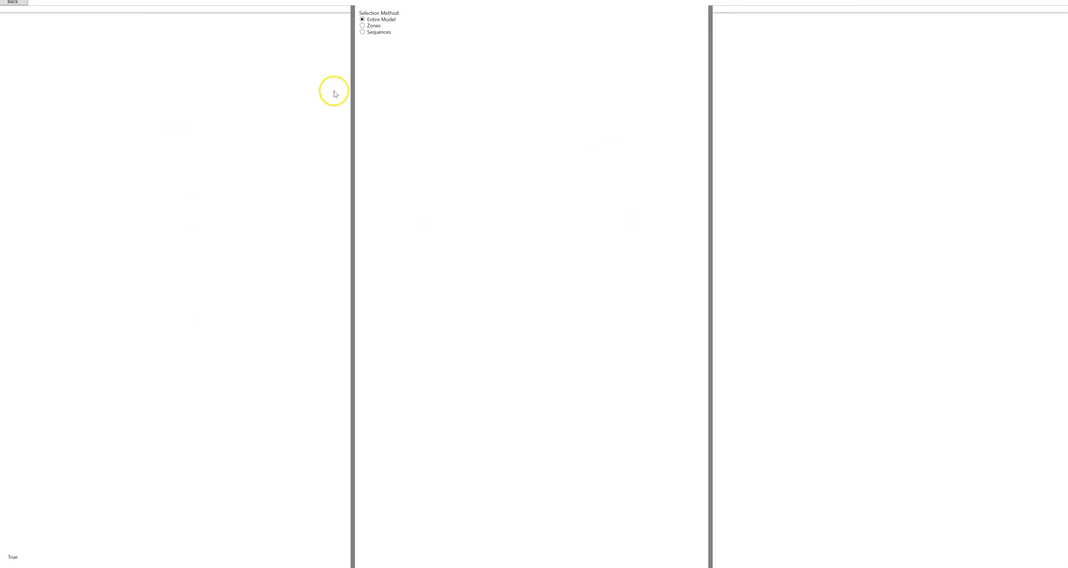
{"action": "left_click", "coordinate": [12, 2]}
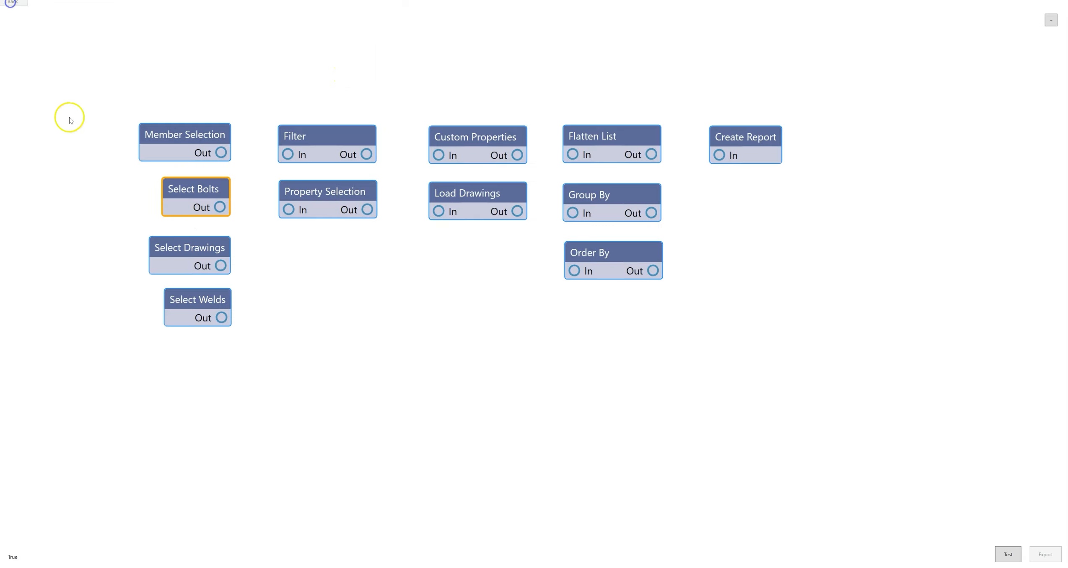
{"action": "double_click", "coordinate": [207, 300]}
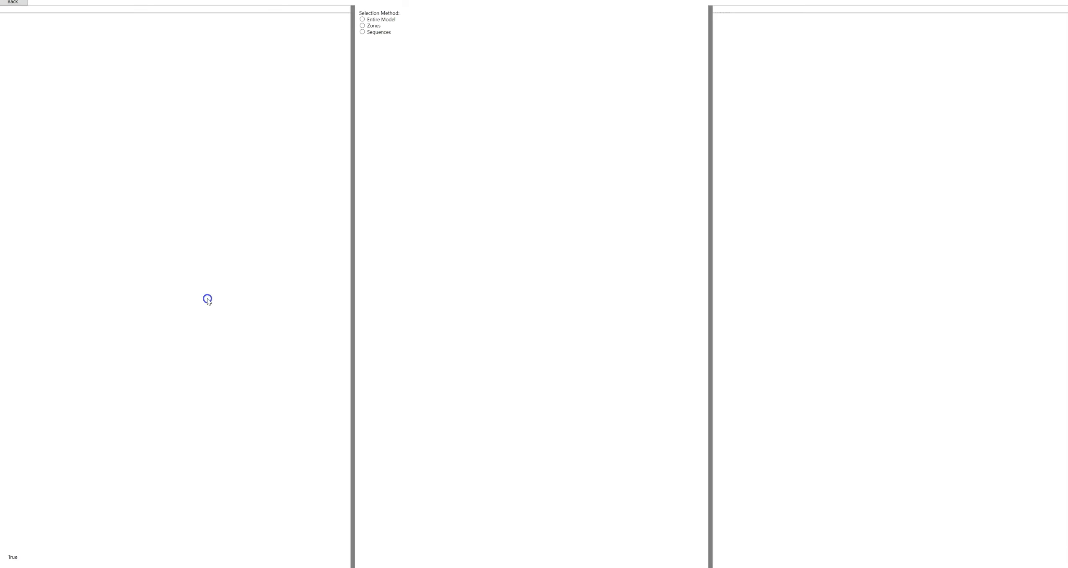
{"action": "left_click", "coordinate": [12, 2]}
- Review the Select Drawings node's drawing types and its available selection methods
{"action": "double_click", "coordinate": [197, 247]}
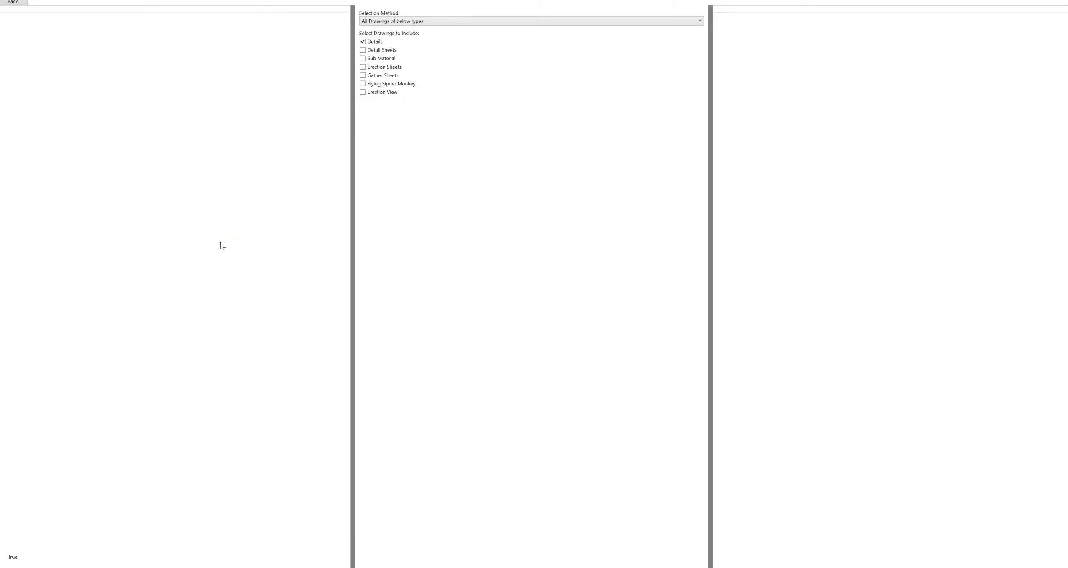
{"action": "left_click", "coordinate": [416, 22]}
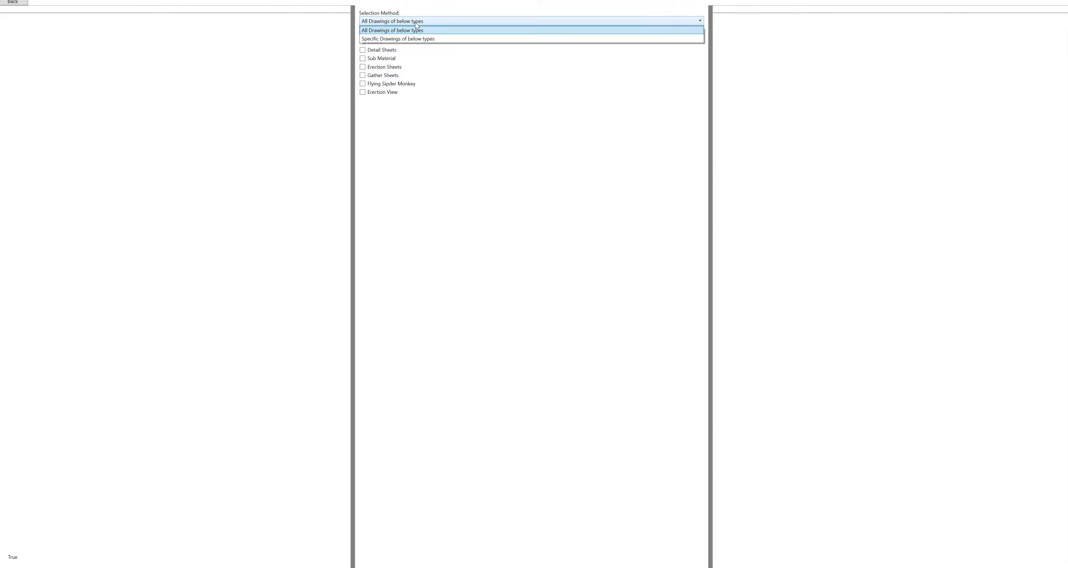
{"action": "left_click", "coordinate": [432, 201]}
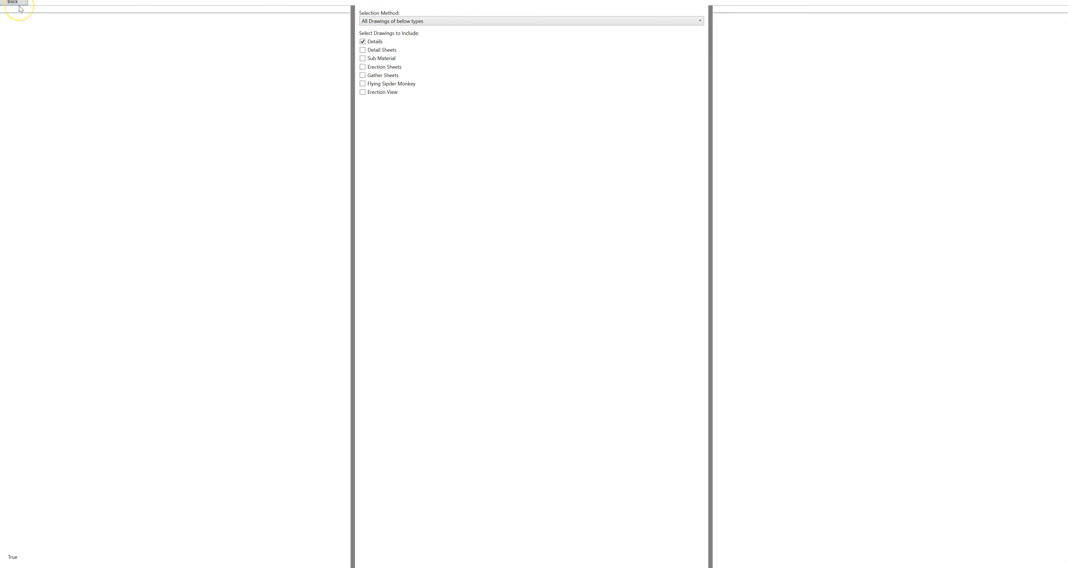